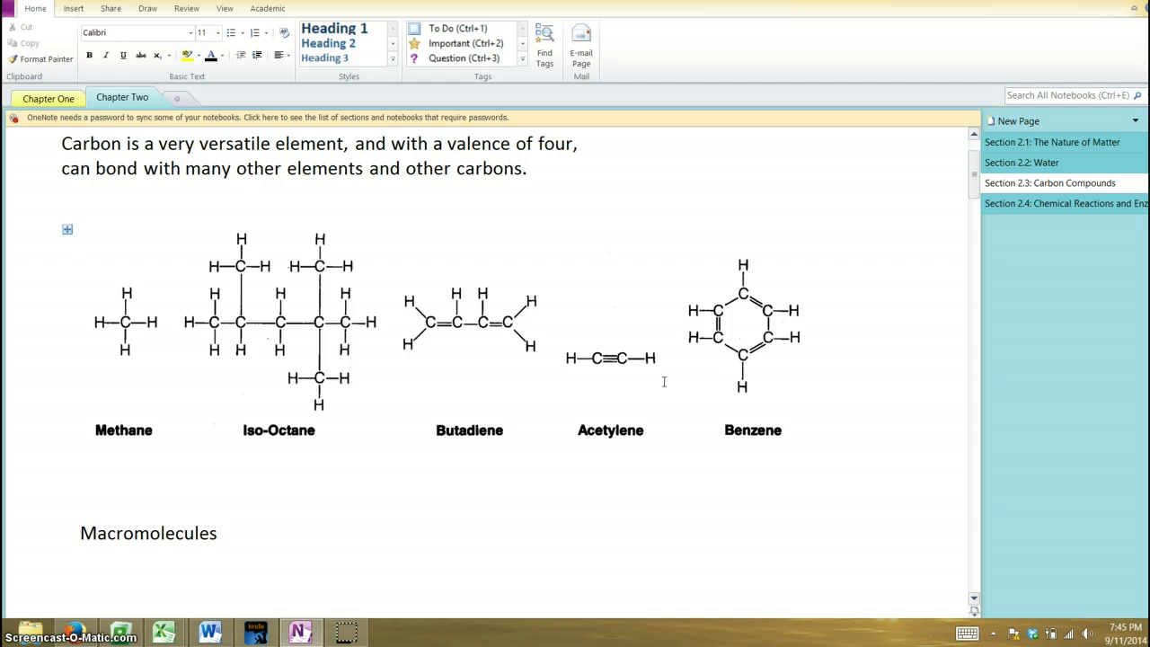
# Step: Handwrite 'organic chemistry' in ink to the right of the Section 2.3: Carbon Compounds title
pyautogui.moveTo(964, 174); pyautogui.dragTo(975, 163)
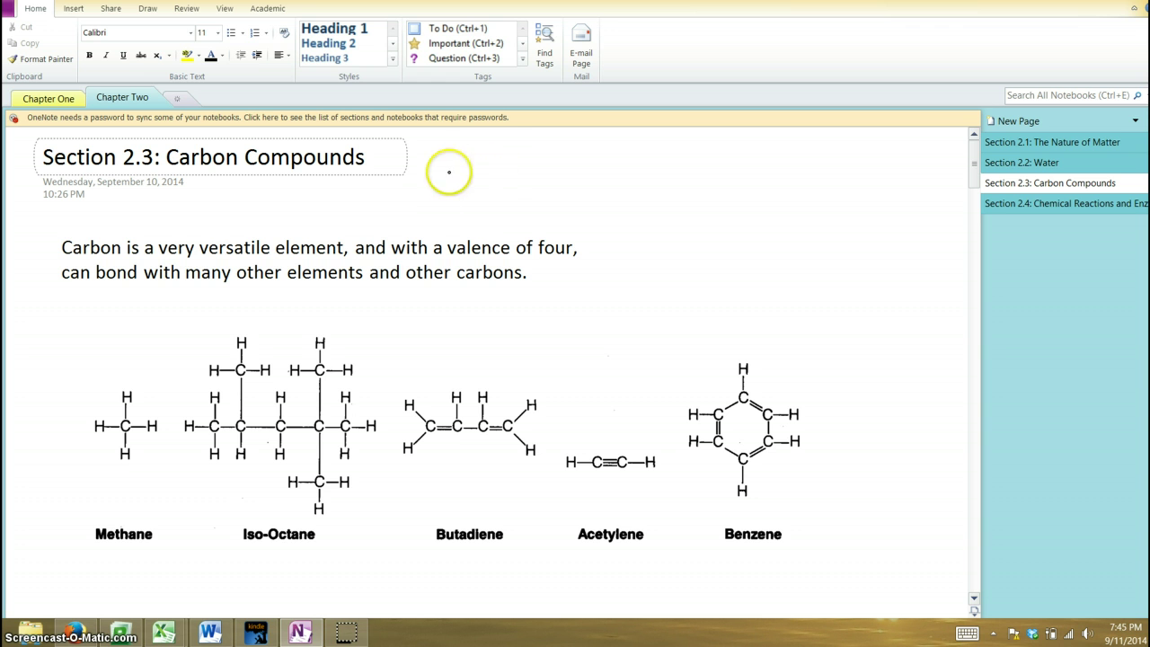
pyautogui.moveTo(499, 159)
pyautogui.mouseDown()
pyautogui.moveTo(531, 177)
pyautogui.moveTo(597, 168)
pyautogui.mouseUp()
pyautogui.moveTo(631, 160); pyautogui.dragTo(622, 177)
pyautogui.moveTo(636, 146)
pyautogui.mouseDown()
pyautogui.moveTo(649, 172)
pyautogui.moveTo(701, 171)
pyautogui.moveTo(733, 154)
pyautogui.moveTo(768, 166)
pyautogui.moveTo(784, 193)
pyautogui.mouseUp()
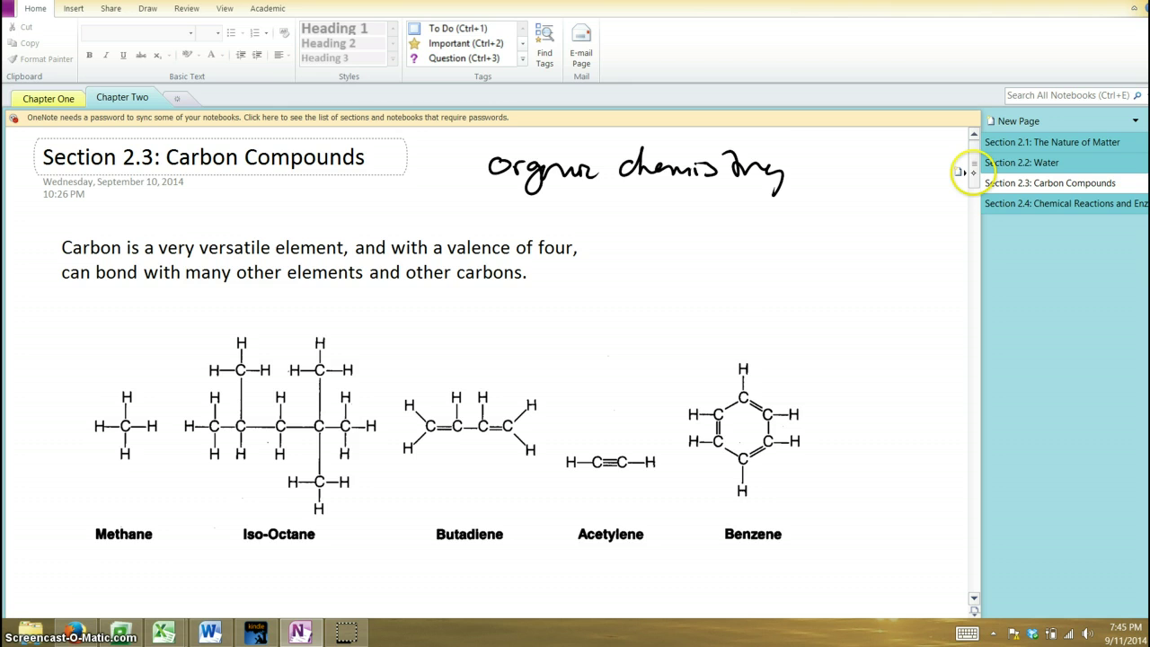
# Step: Underline the words 'other' and 'of four' in the carbon sentence in ink
pyautogui.scroll(-2, 976, 175)
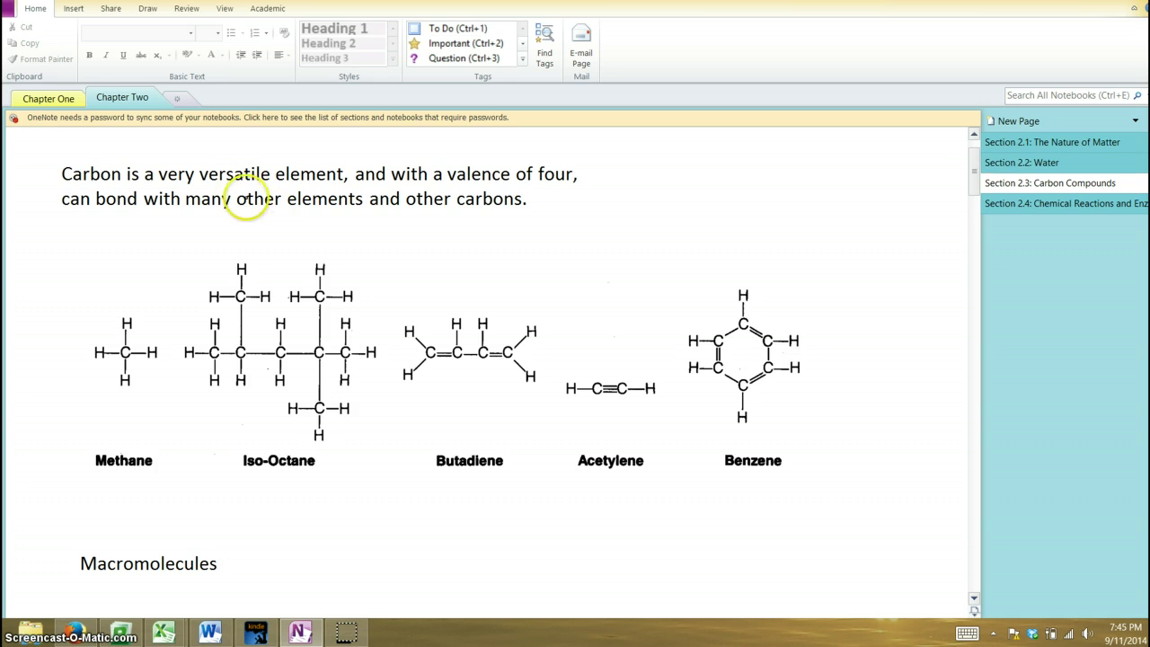
pyautogui.moveTo(248, 190); pyautogui.dragTo(298, 191)
pyautogui.moveTo(499, 188); pyautogui.dragTo(554, 189)
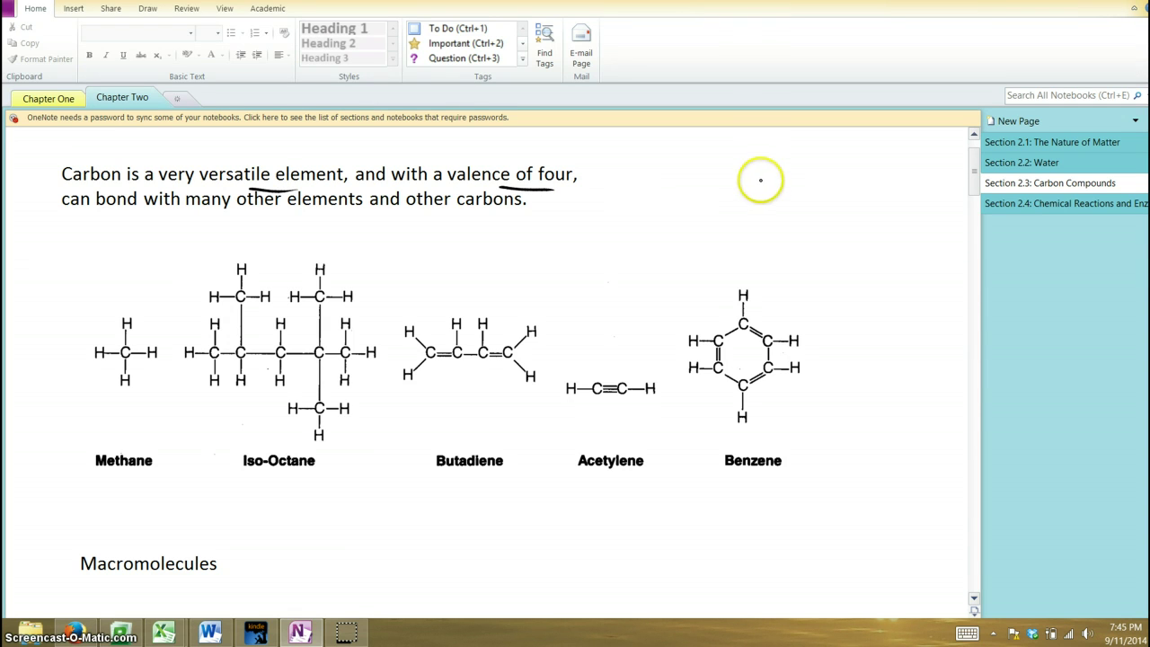
# Step: Sketch a carbon atom with a 6P/6N nucleus, electron shells and electron dots beside the sentence
pyautogui.moveTo(760, 177)
pyautogui.mouseDown()
pyautogui.moveTo(762, 189)
pyautogui.moveTo(784, 189)
pyautogui.moveTo(761, 216)
pyautogui.mouseUp()
pyautogui.moveTo(774, 205)
pyautogui.mouseDown()
pyautogui.moveTo(768, 216)
pyautogui.moveTo(767, 174)
pyautogui.moveTo(786, 159)
pyautogui.moveTo(811, 187)
pyautogui.moveTo(779, 171)
pyautogui.mouseUp()
pyautogui.moveTo(767, 243); pyautogui.dragTo(774, 241)
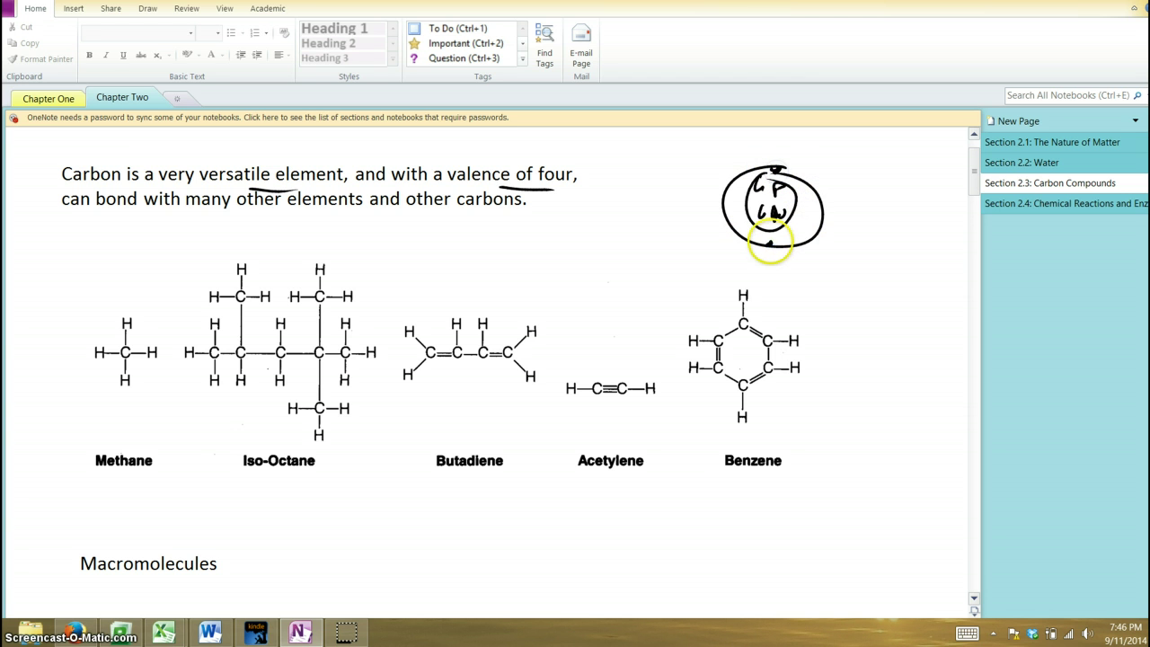
pyautogui.click(801, 169)
pyautogui.moveTo(773, 149)
pyautogui.mouseDown()
pyautogui.moveTo(702, 193)
pyautogui.moveTo(835, 246)
pyautogui.moveTo(781, 153)
pyautogui.mouseUp()
pyautogui.click(842, 214)
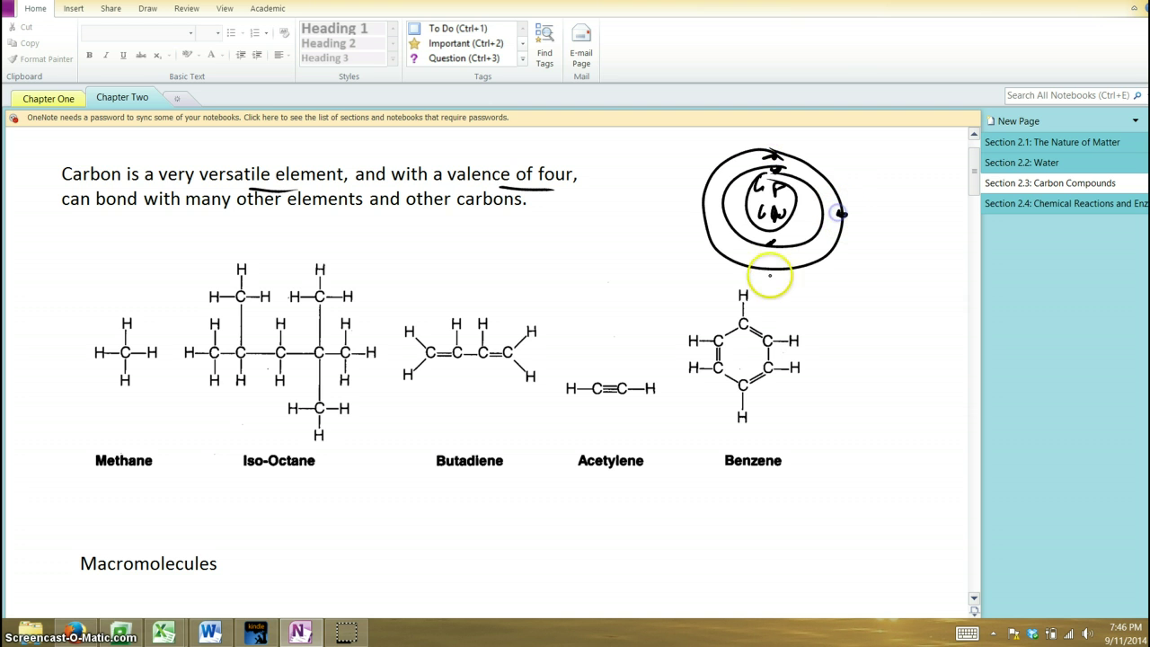
pyautogui.moveTo(767, 268); pyautogui.dragTo(775, 268)
pyautogui.click(704, 212)
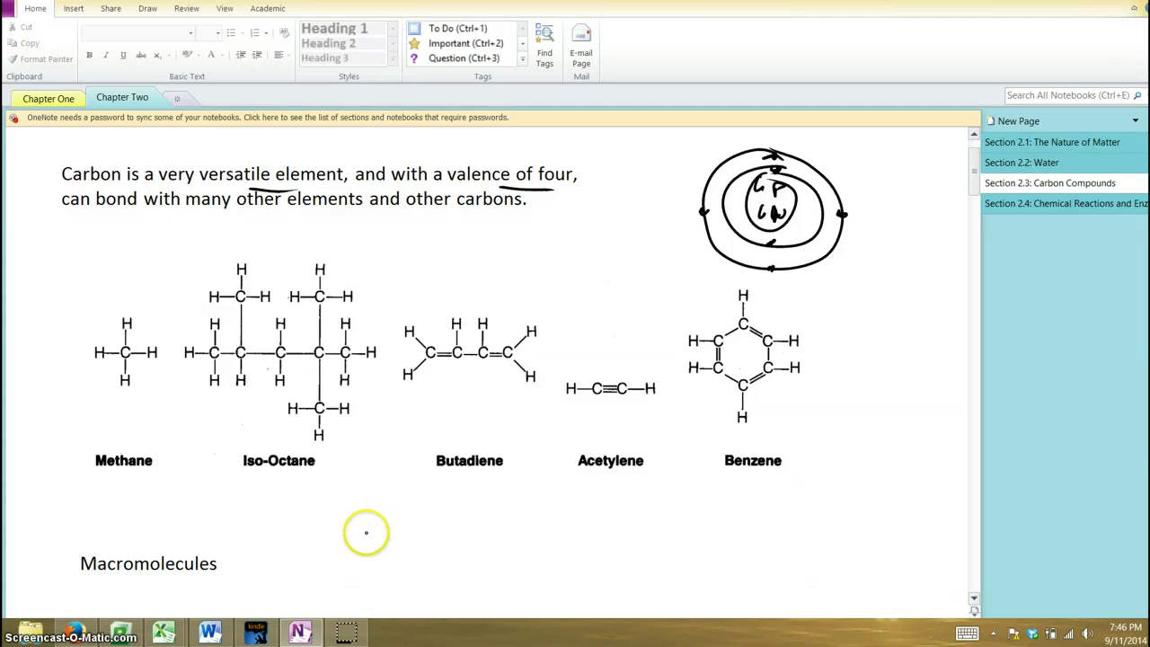
# Step: Write 'hydro carbon' below the molecules and dash-mark Methane, Butadiene, Acetylene and Benzene
pyautogui.moveTo(341, 486)
pyautogui.mouseDown()
pyautogui.moveTo(340, 504)
pyautogui.moveTo(381, 494)
pyautogui.moveTo(535, 510)
pyautogui.mouseUp()
pyautogui.click(564, 500)
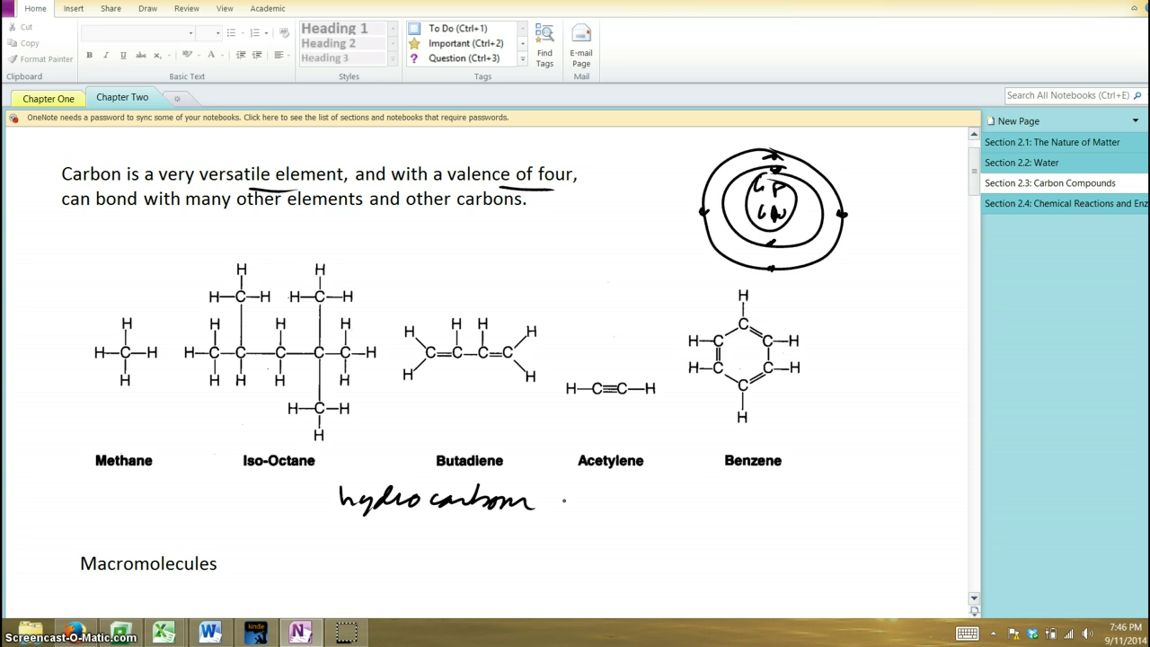
pyautogui.moveTo(117, 395); pyautogui.dragTo(154, 391)
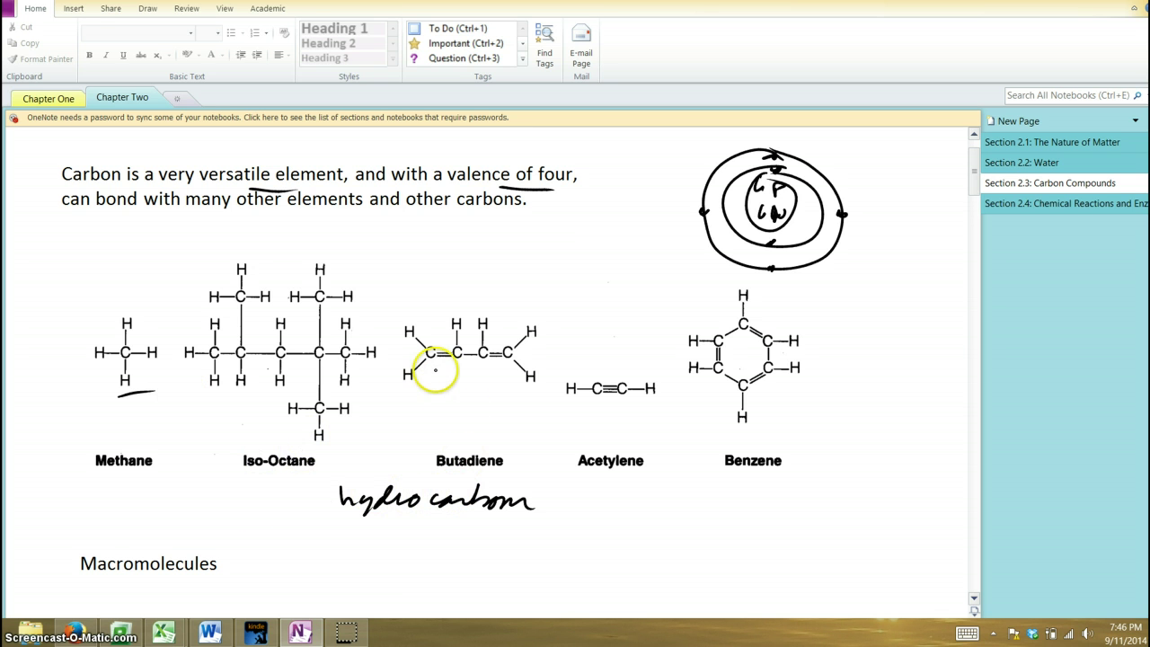
pyautogui.moveTo(438, 368); pyautogui.dragTo(448, 368)
pyautogui.moveTo(597, 405); pyautogui.dragTo(606, 405)
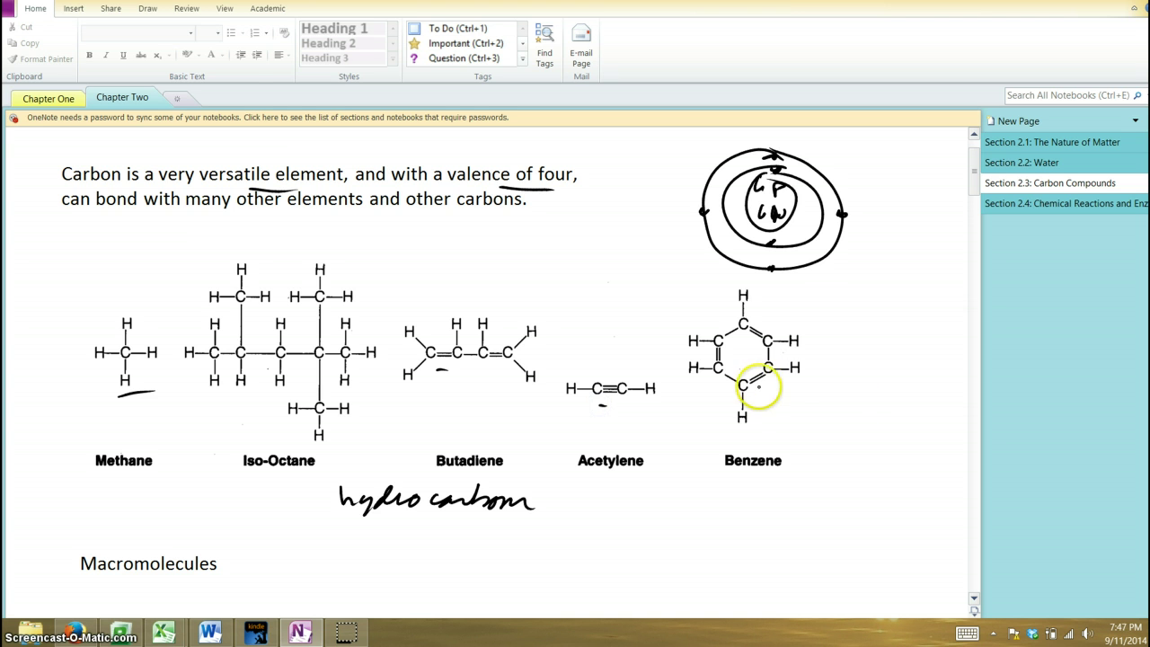
pyautogui.moveTo(791, 405); pyautogui.dragTo(806, 406)
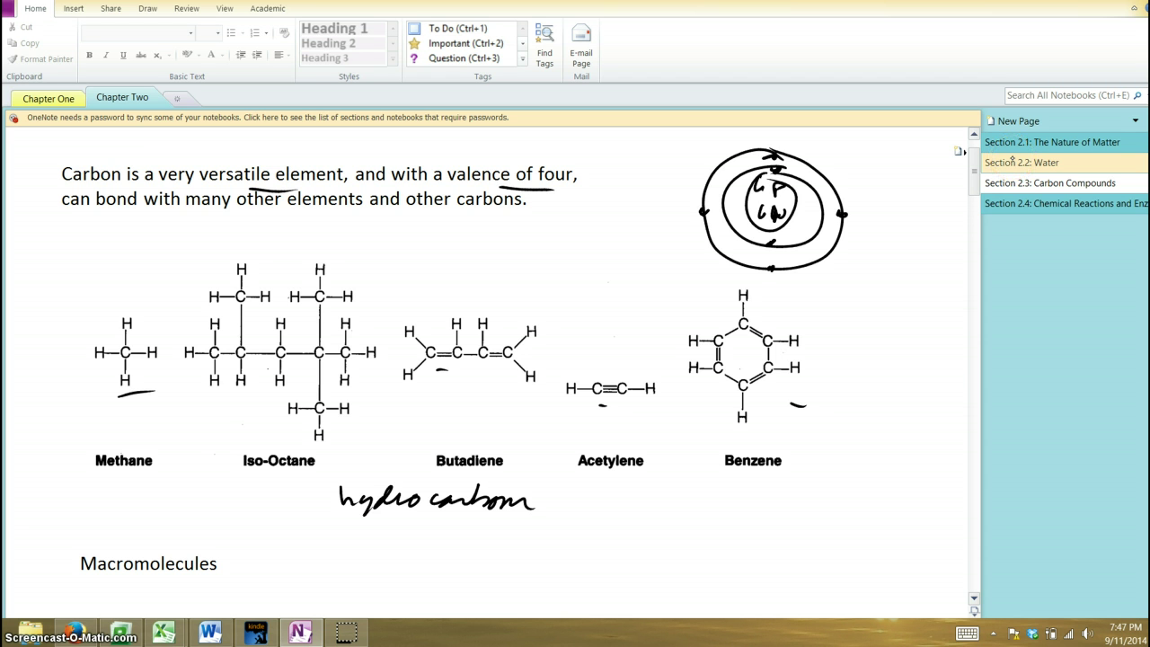
pyautogui.moveTo(976, 185); pyautogui.dragTo(984, 211)
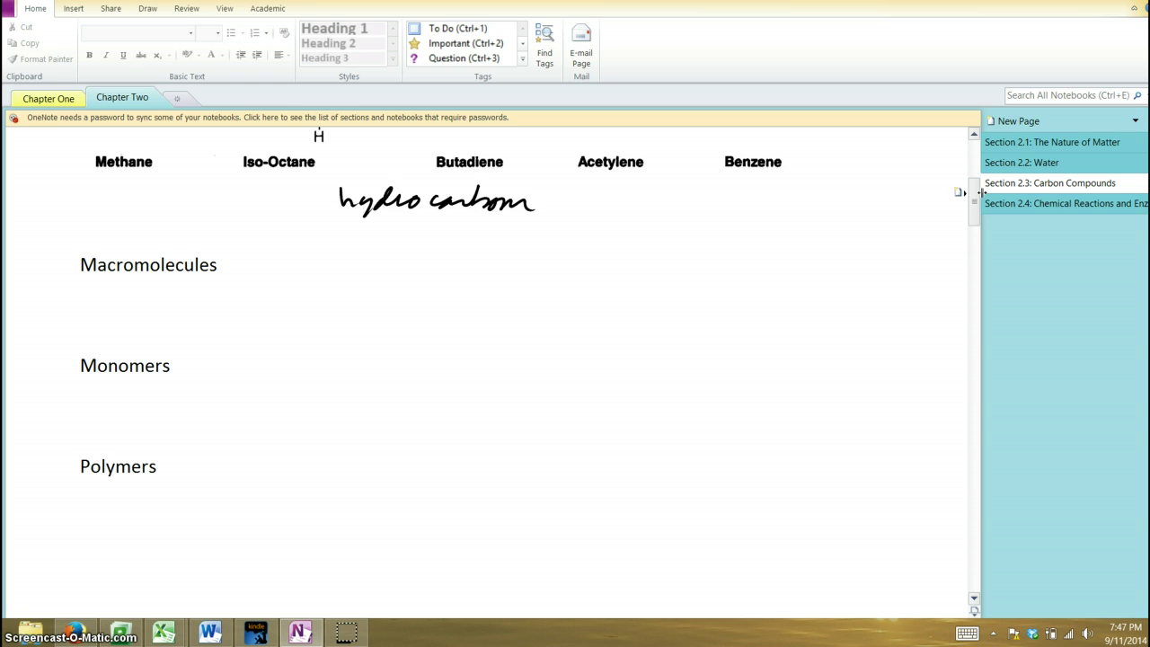
# Step: Underline Macromolecules, then ink '– base units' after Monomers and '– mono + mono + mono' after Polymers
pyautogui.moveTo(87, 283); pyautogui.dragTo(129, 283)
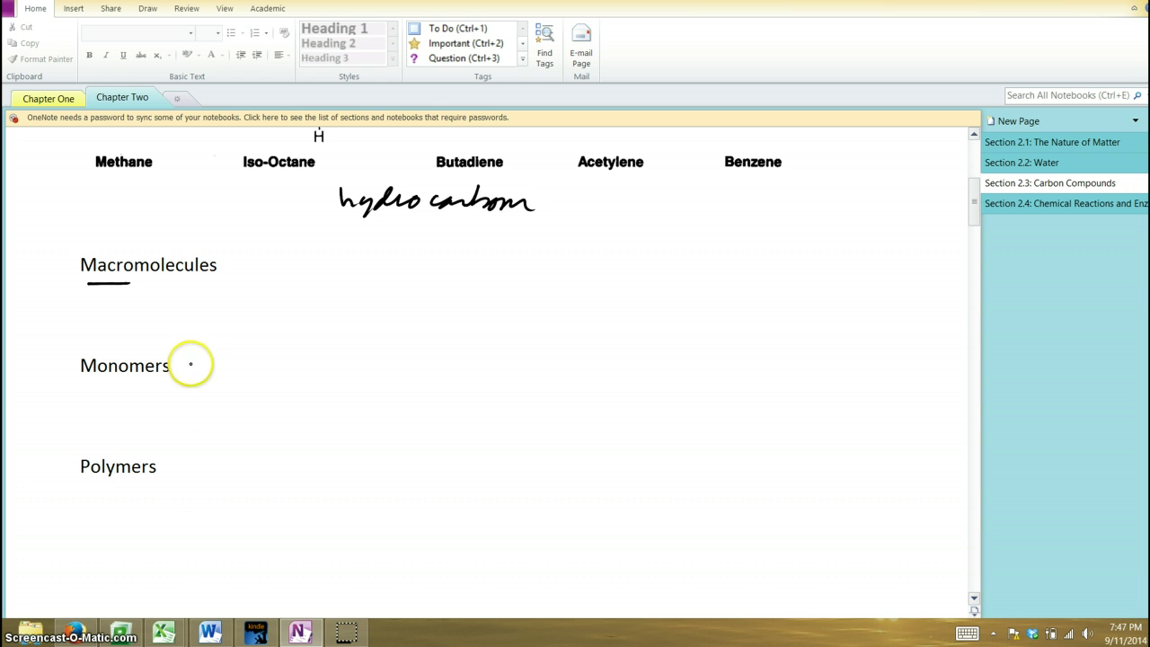
pyautogui.moveTo(189, 364)
pyautogui.mouseDown()
pyautogui.moveTo(329, 351)
pyautogui.moveTo(363, 364)
pyautogui.mouseUp()
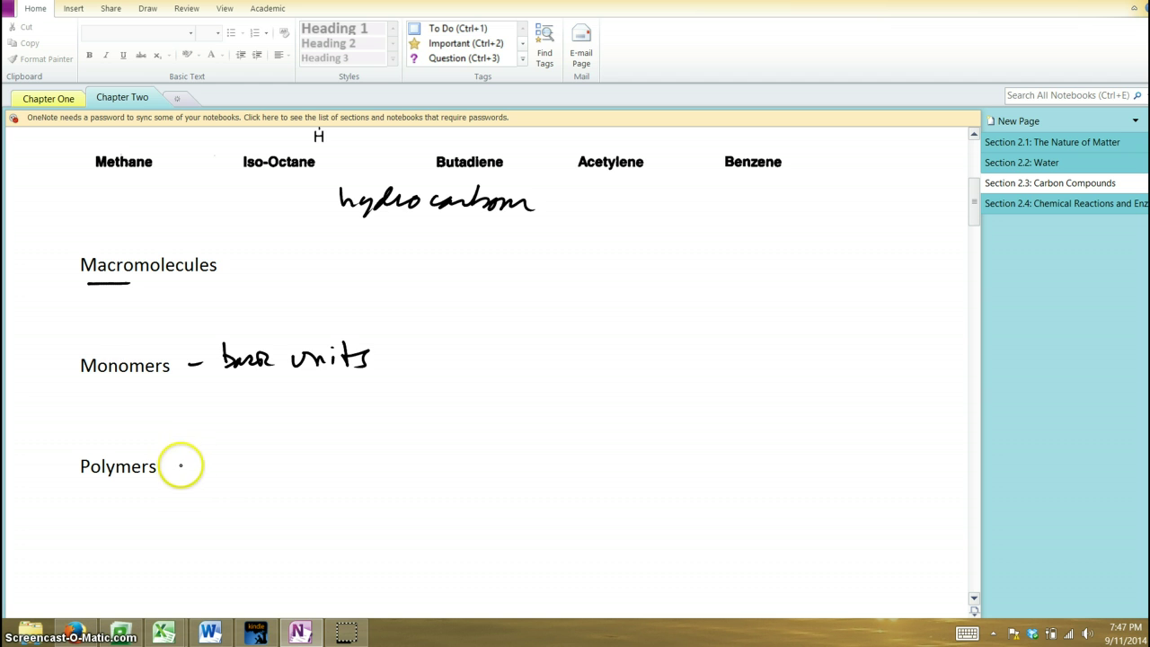
pyautogui.moveTo(178, 464); pyautogui.dragTo(462, 441)
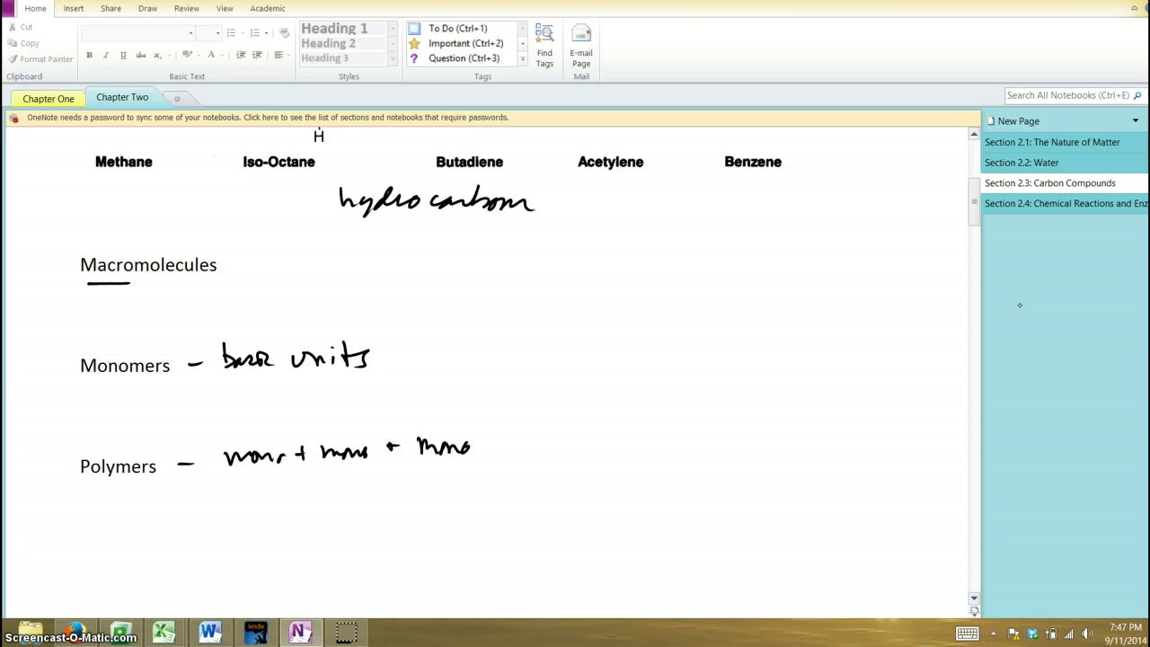
pyautogui.moveTo(968, 210); pyautogui.dragTo(973, 248)
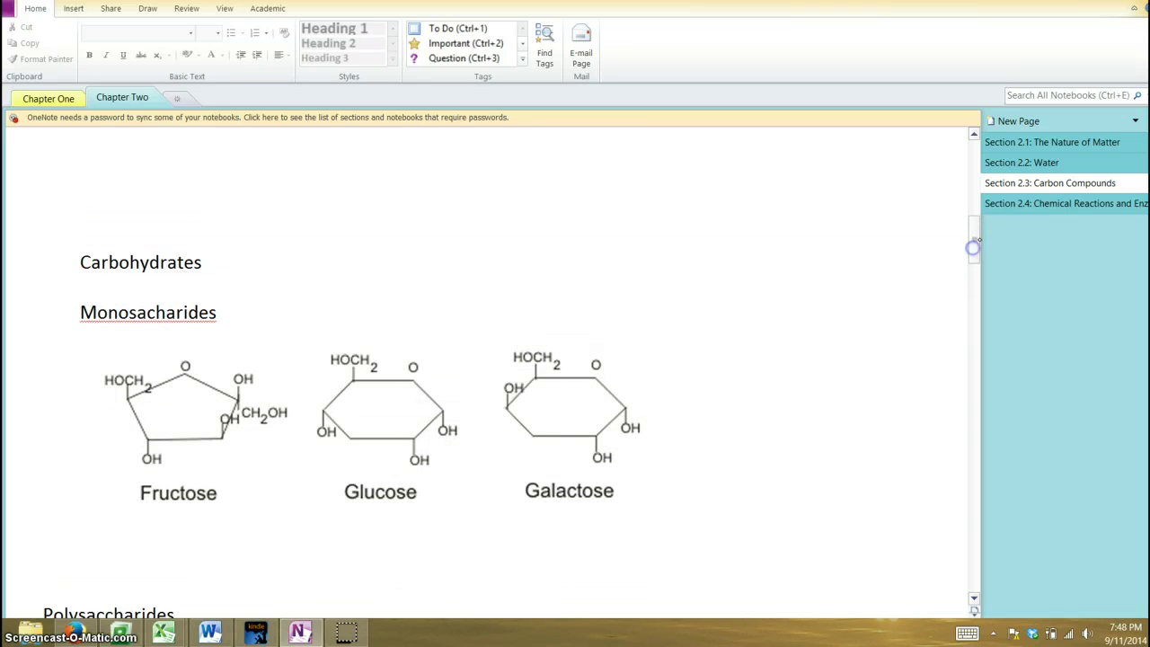
# Step: Underline Carbohydrates, Monosacharides and Glucose, note '– sugar' and '– monomer', and write C H O at right
pyautogui.moveTo(88, 280); pyautogui.dragTo(336, 262)
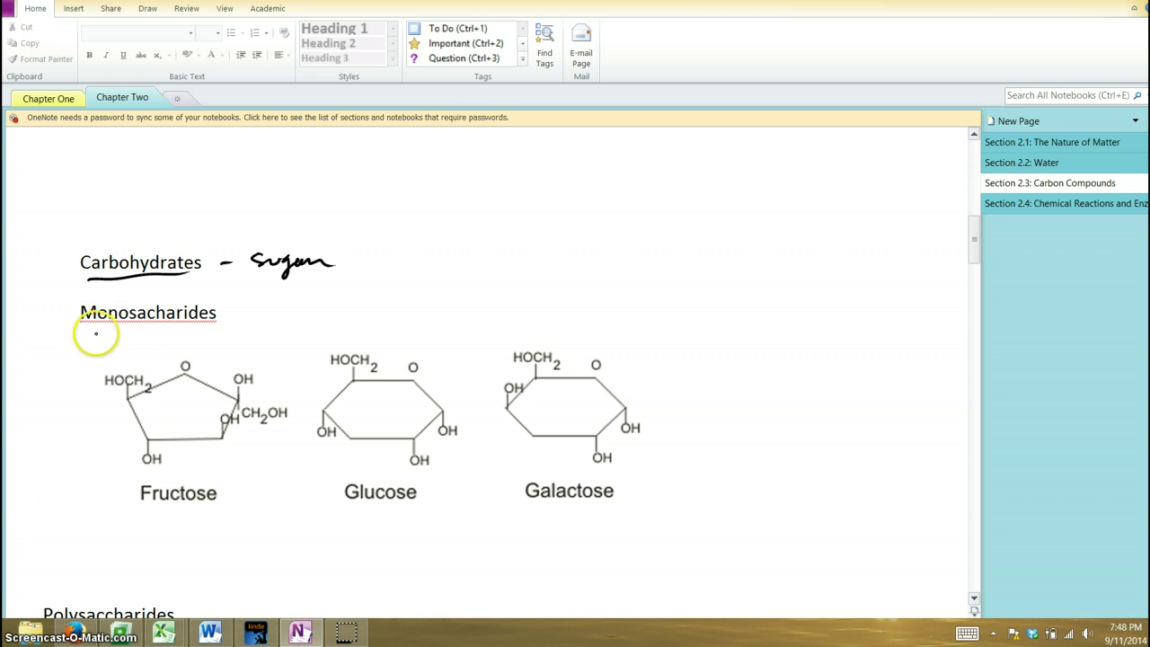
pyautogui.moveTo(90, 329)
pyautogui.mouseDown()
pyautogui.moveTo(222, 326)
pyautogui.moveTo(335, 304)
pyautogui.mouseUp()
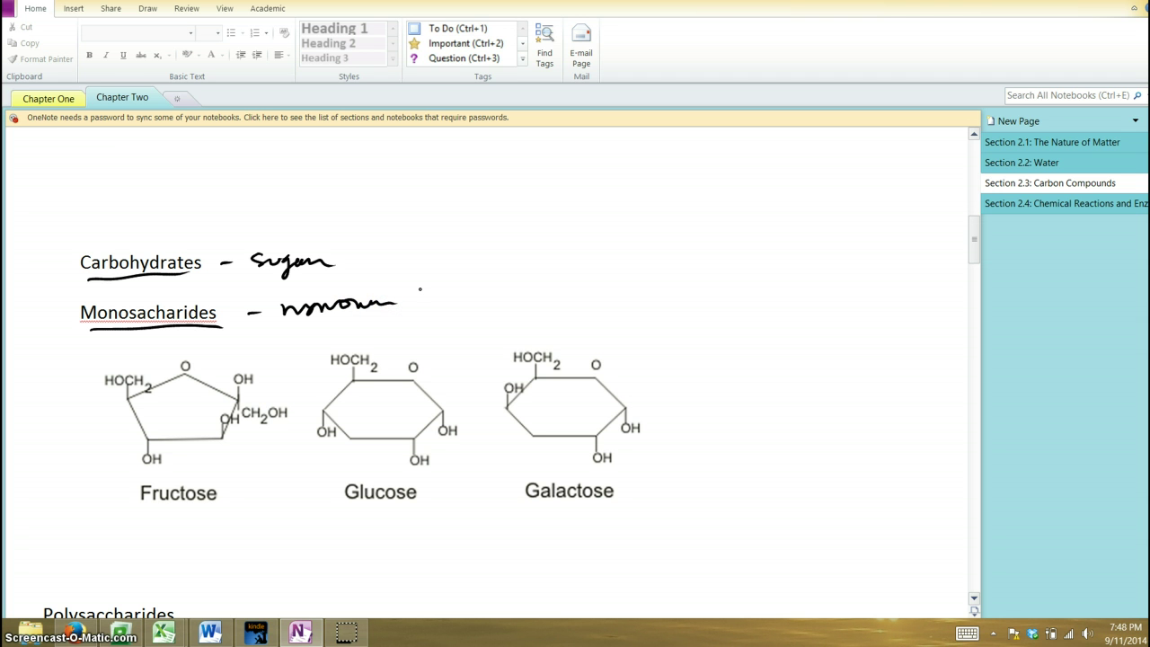
pyautogui.click(213, 546)
pyautogui.moveTo(358, 510); pyautogui.dragTo(411, 508)
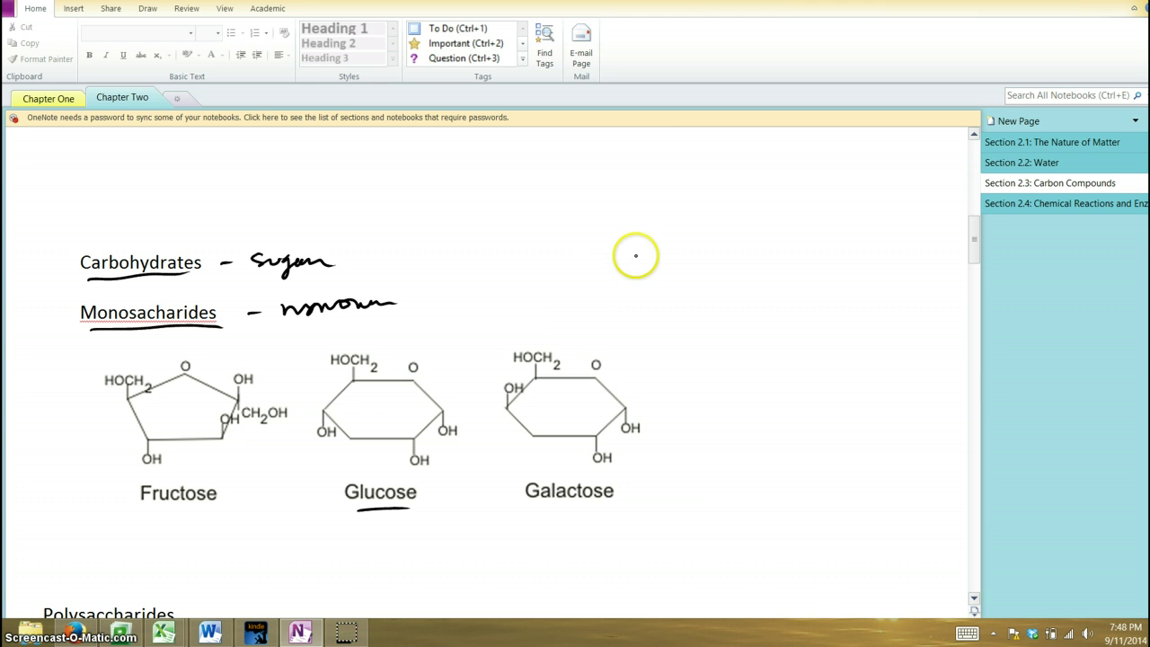
pyautogui.moveTo(653, 256)
pyautogui.mouseDown()
pyautogui.moveTo(652, 273)
pyautogui.moveTo(679, 277)
pyautogui.mouseUp()
pyautogui.moveTo(692, 255)
pyautogui.mouseDown()
pyautogui.moveTo(691, 277)
pyautogui.moveTo(700, 264)
pyautogui.moveTo(724, 267)
pyautogui.mouseUp()
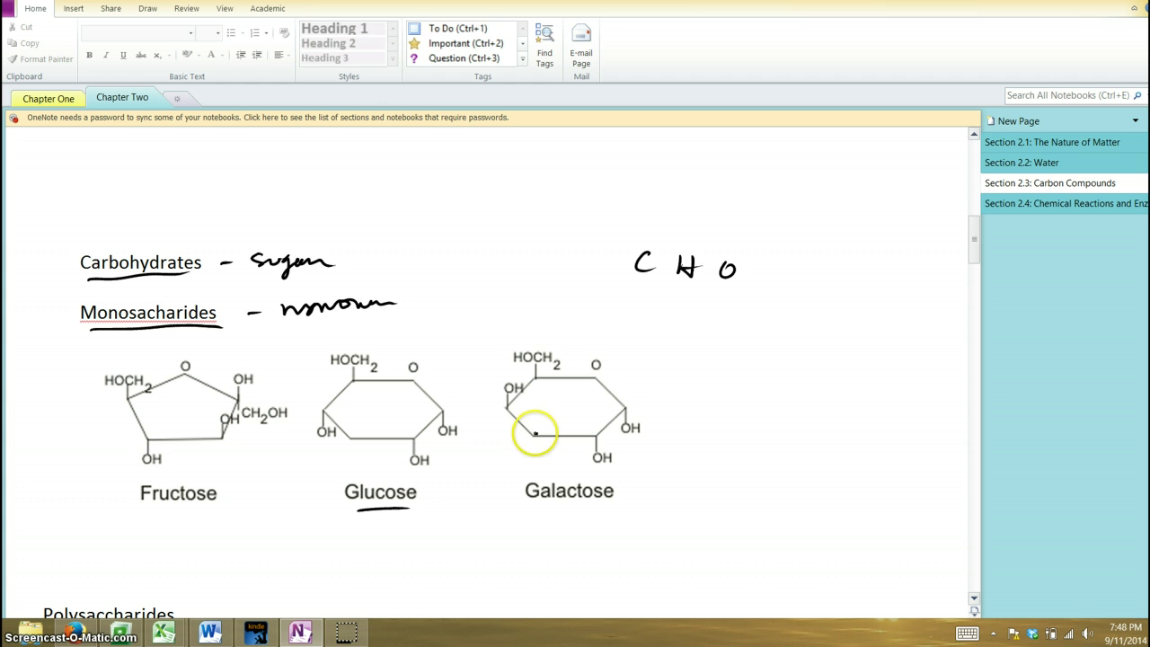
# Step: Write C and H atom labels with bond strokes at the Galactose ring's left and right corners
pyautogui.moveTo(537, 430)
pyautogui.mouseDown()
pyautogui.moveTo(534, 441)
pyautogui.moveTo(539, 420)
pyautogui.moveTo(558, 415)
pyautogui.moveTo(513, 467)
pyautogui.mouseUp()
pyautogui.moveTo(510, 463); pyautogui.dragTo(519, 460)
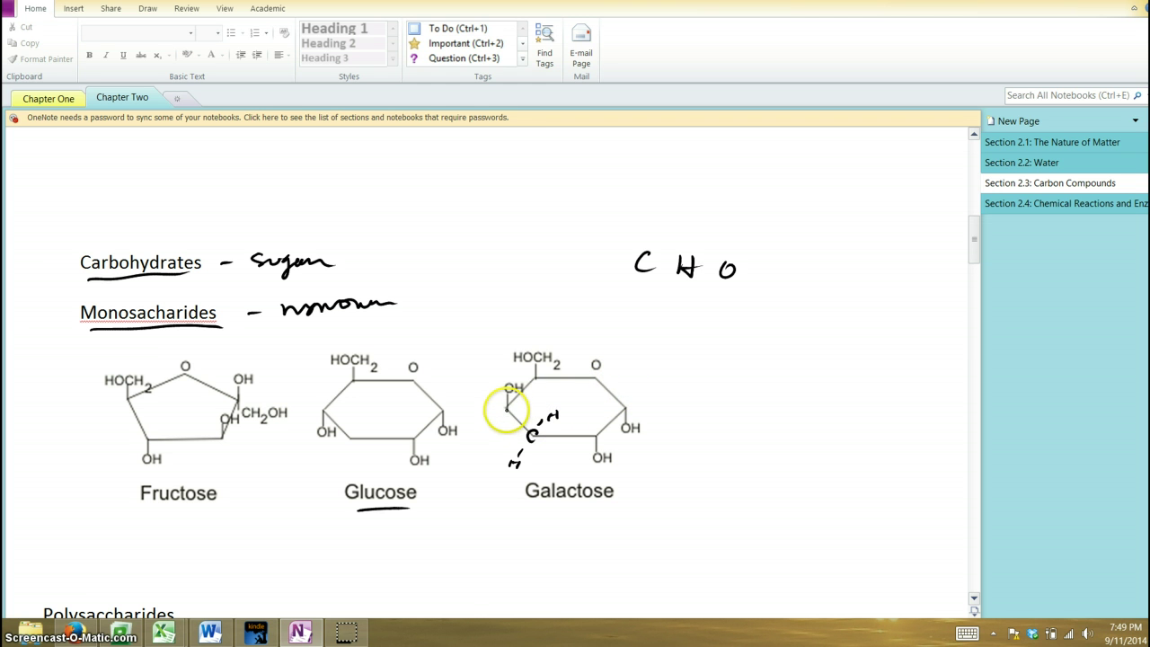
pyautogui.moveTo(507, 405); pyautogui.dragTo(492, 437)
pyautogui.moveTo(491, 433); pyautogui.dragTo(489, 443)
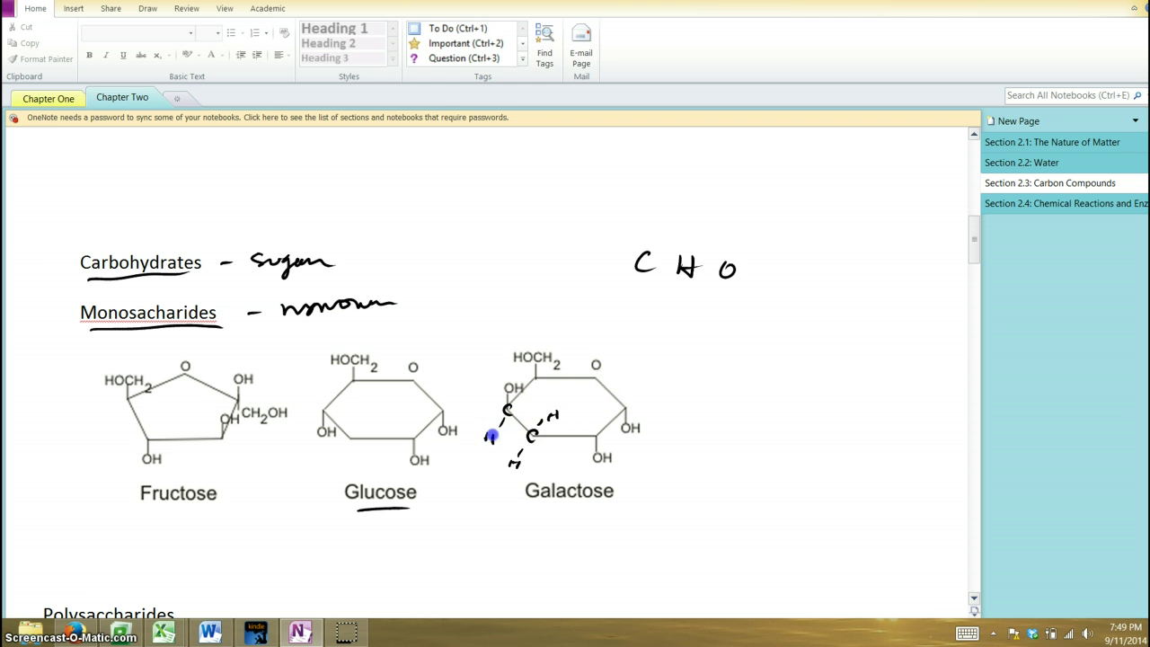
pyautogui.moveTo(627, 405); pyautogui.dragTo(648, 388)
pyautogui.moveTo(362, 381); pyautogui.dragTo(370, 384)
# Step: Erase the handwritten C and H labels from the Galactose ring
pyautogui.click(368, 381)
pyautogui.click(633, 428)
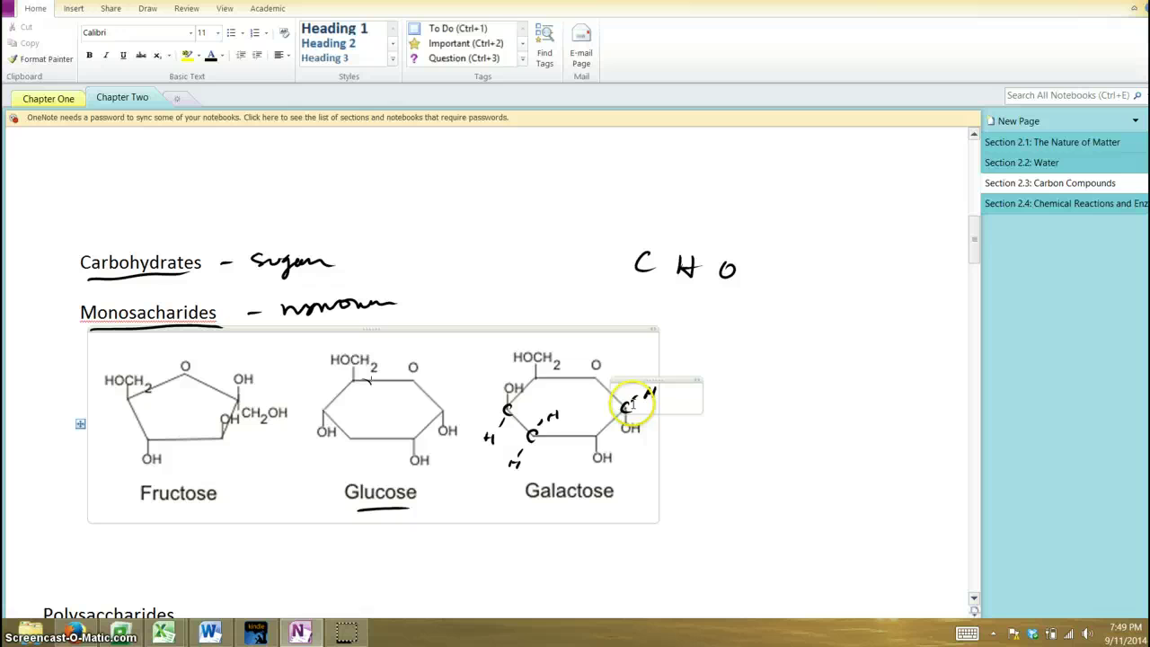
pyautogui.click(550, 198)
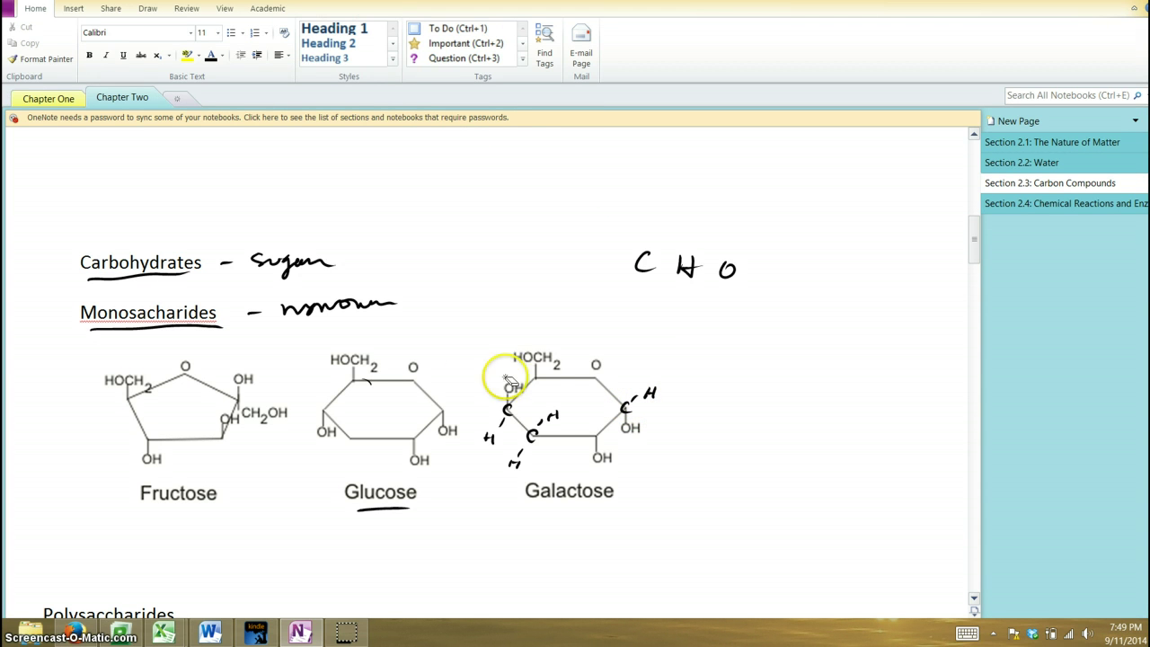
pyautogui.moveTo(560, 410)
pyautogui.mouseDown()
pyautogui.moveTo(527, 444)
pyautogui.moveTo(486, 439)
pyautogui.moveTo(636, 405)
pyautogui.moveTo(627, 377)
pyautogui.mouseUp()
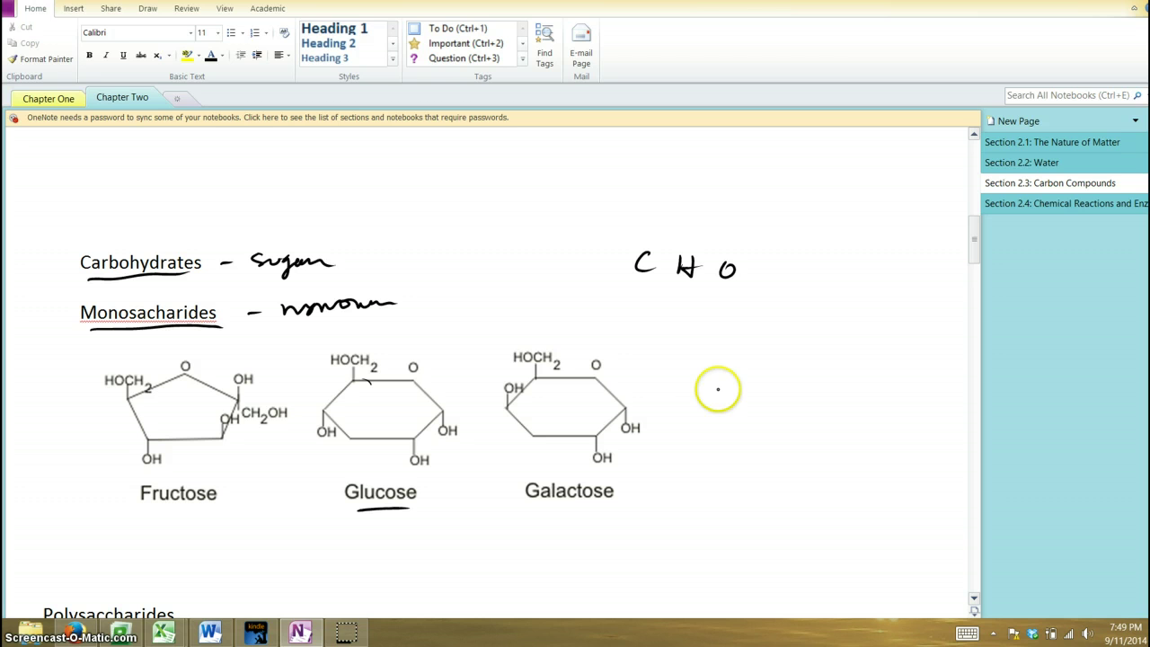
# Step: Write the formulas C6H12O6 and CH2O in ink to the right of Galactose
pyautogui.moveTo(730, 379)
pyautogui.mouseDown()
pyautogui.moveTo(724, 393)
pyautogui.moveTo(764, 378)
pyautogui.moveTo(805, 383)
pyautogui.moveTo(823, 405)
pyautogui.mouseUp()
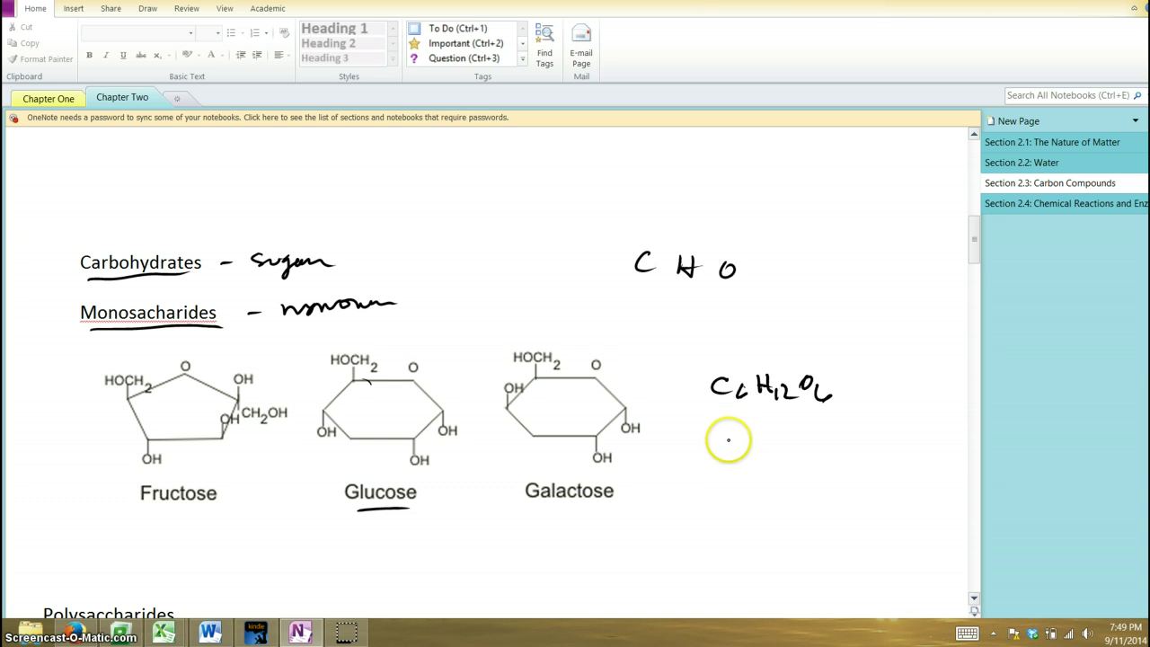
pyautogui.moveTo(734, 440)
pyautogui.mouseDown()
pyautogui.moveTo(735, 453)
pyautogui.moveTo(755, 456)
pyautogui.moveTo(800, 436)
pyautogui.mouseUp()
pyautogui.click(775, 451)
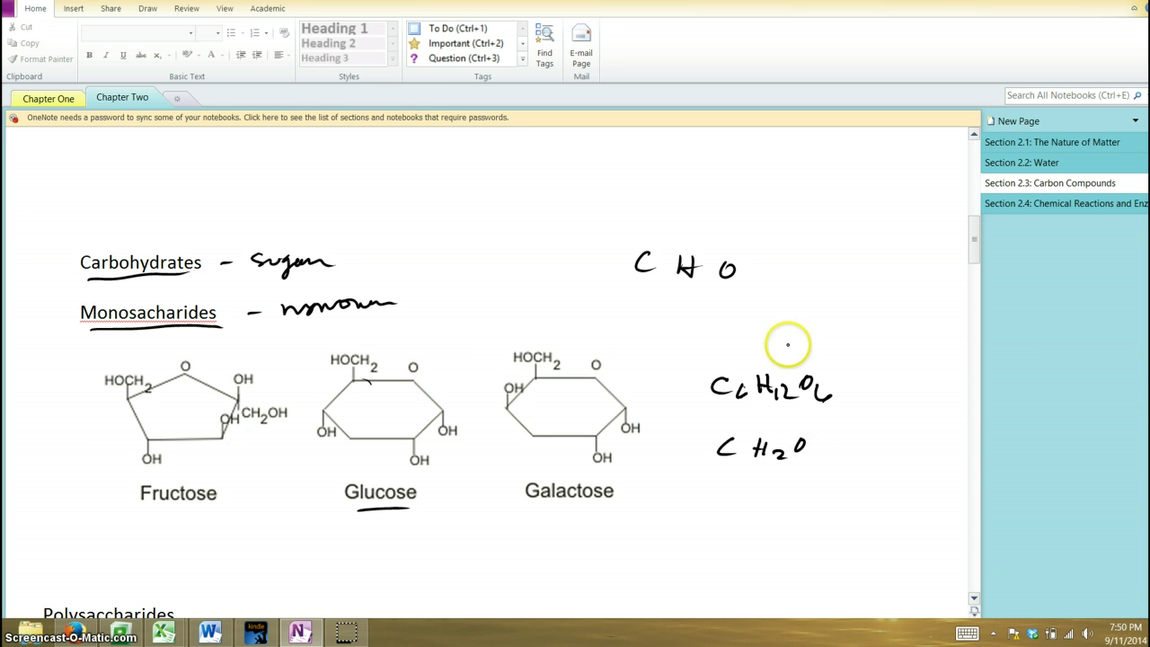
pyautogui.moveTo(982, 240); pyautogui.dragTo(982, 279)
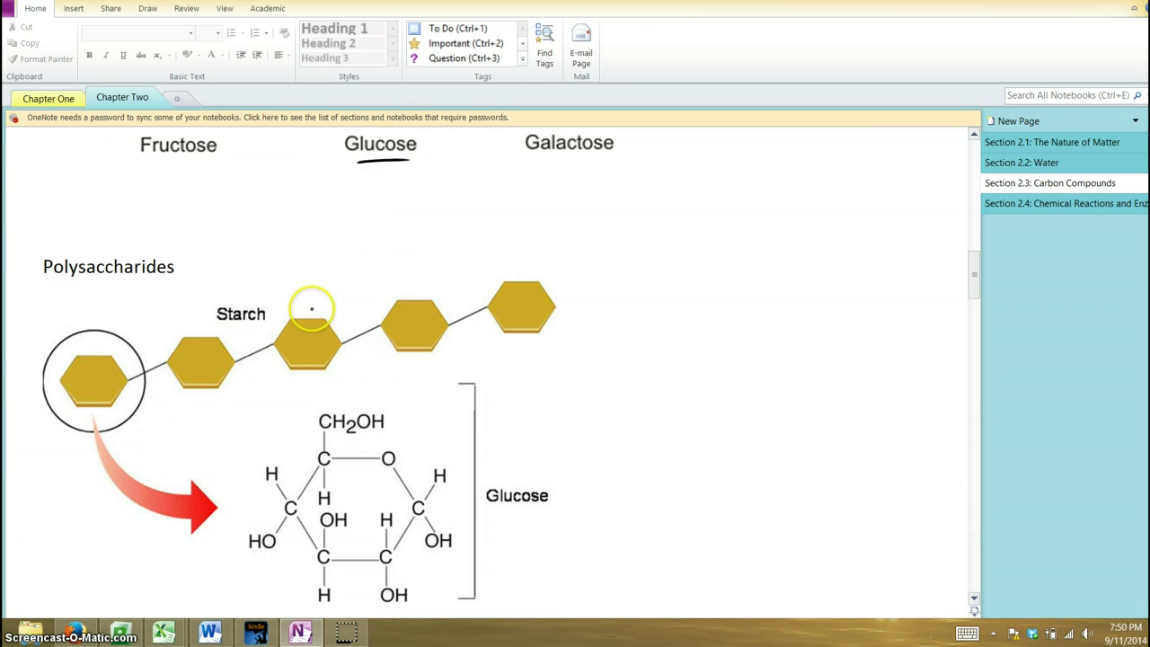
# Step: Draw an ink arrow from Glucose to the starch chain and extend the chain with linkages
pyautogui.moveTo(368, 192)
pyautogui.mouseDown()
pyautogui.moveTo(352, 239)
pyautogui.moveTo(363, 230)
pyautogui.mouseUp()
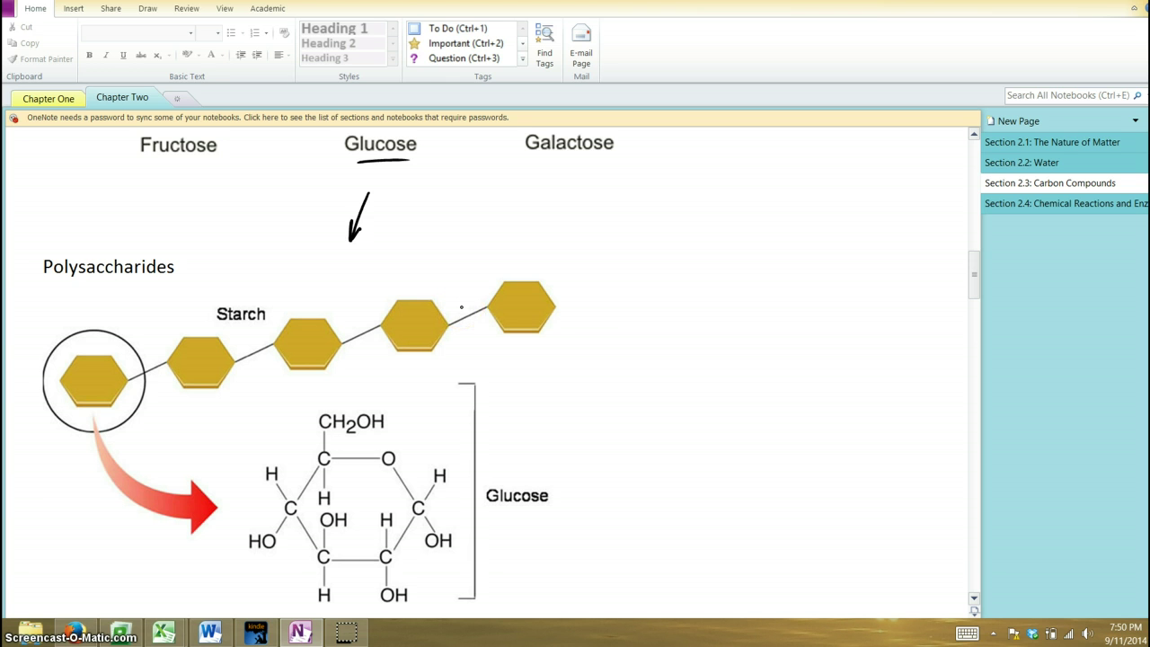
pyautogui.moveTo(558, 308); pyautogui.dragTo(571, 302)
pyautogui.moveTo(610, 286)
pyautogui.mouseDown()
pyautogui.moveTo(603, 293)
pyautogui.moveTo(607, 284)
pyautogui.mouseUp()
pyautogui.moveTo(635, 289); pyautogui.dragTo(668, 274)
pyautogui.moveTo(703, 263); pyautogui.dragTo(694, 286)
pyautogui.moveTo(714, 256); pyautogui.dragTo(762, 247)
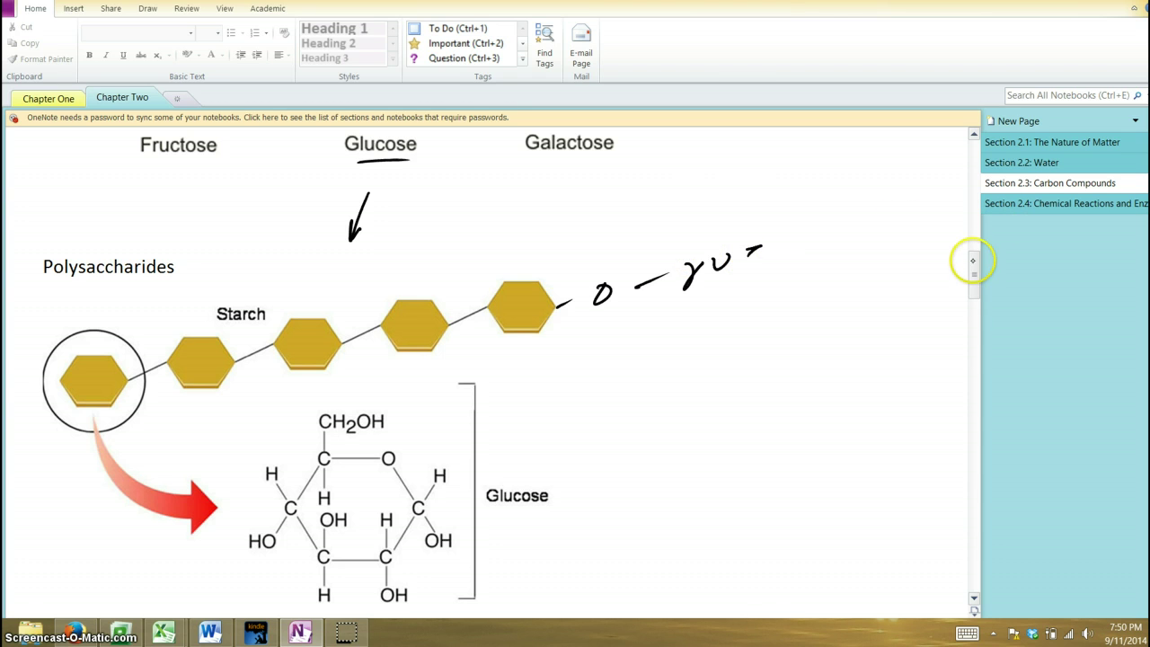
pyautogui.scroll(-1, 972, 270)
pyautogui.moveTo(972, 270); pyautogui.dragTo(971, 263)
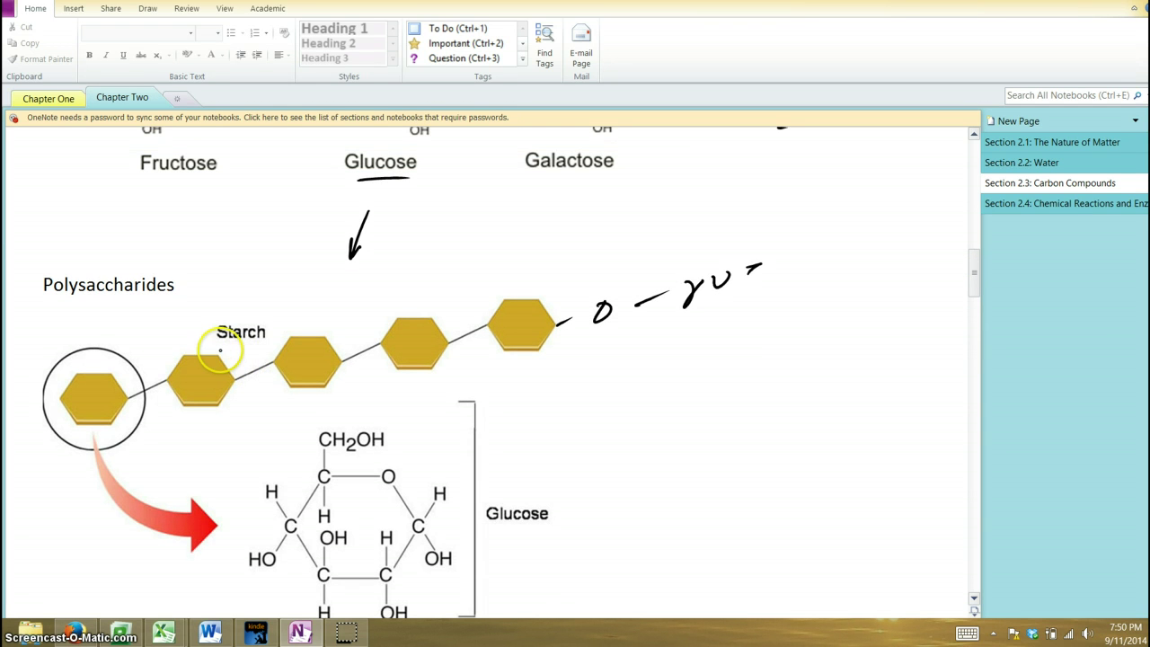
# Step: Underline Starch and list '- potato' and '- seeds' as examples beside the chain
pyautogui.moveTo(220, 349); pyautogui.dragTo(266, 347)
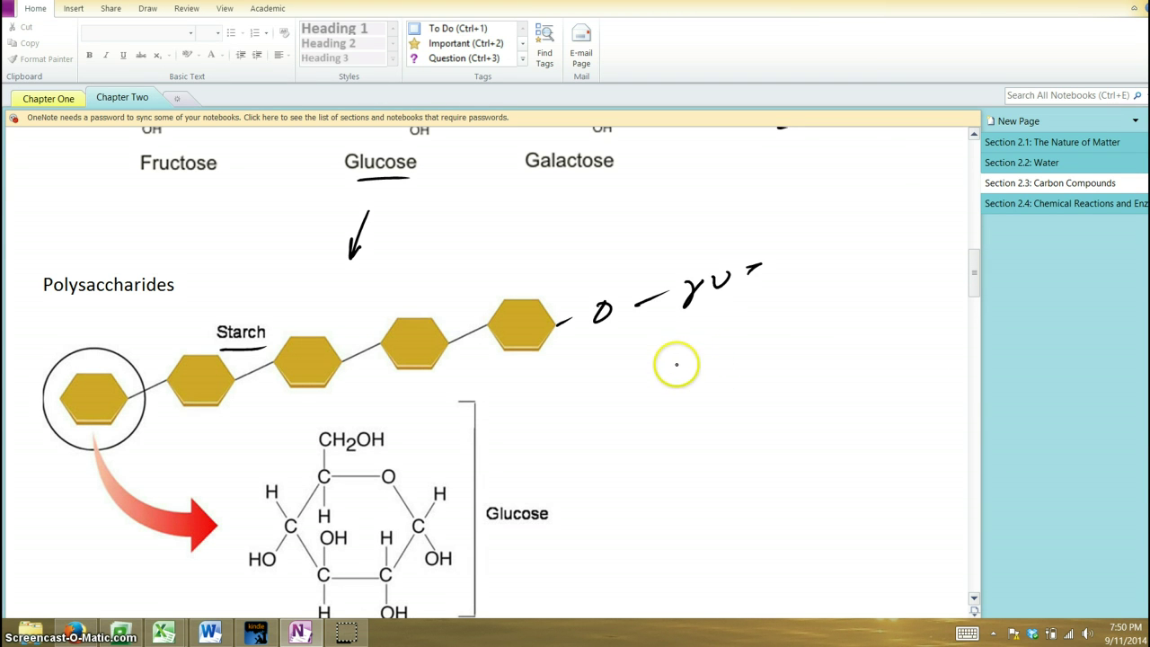
pyautogui.moveTo(673, 357); pyautogui.dragTo(775, 367)
pyautogui.moveTo(634, 381)
pyautogui.mouseDown()
pyautogui.moveTo(647, 380)
pyautogui.moveTo(659, 410)
pyautogui.mouseUp()
pyautogui.moveTo(683, 398); pyautogui.dragTo(778, 404)
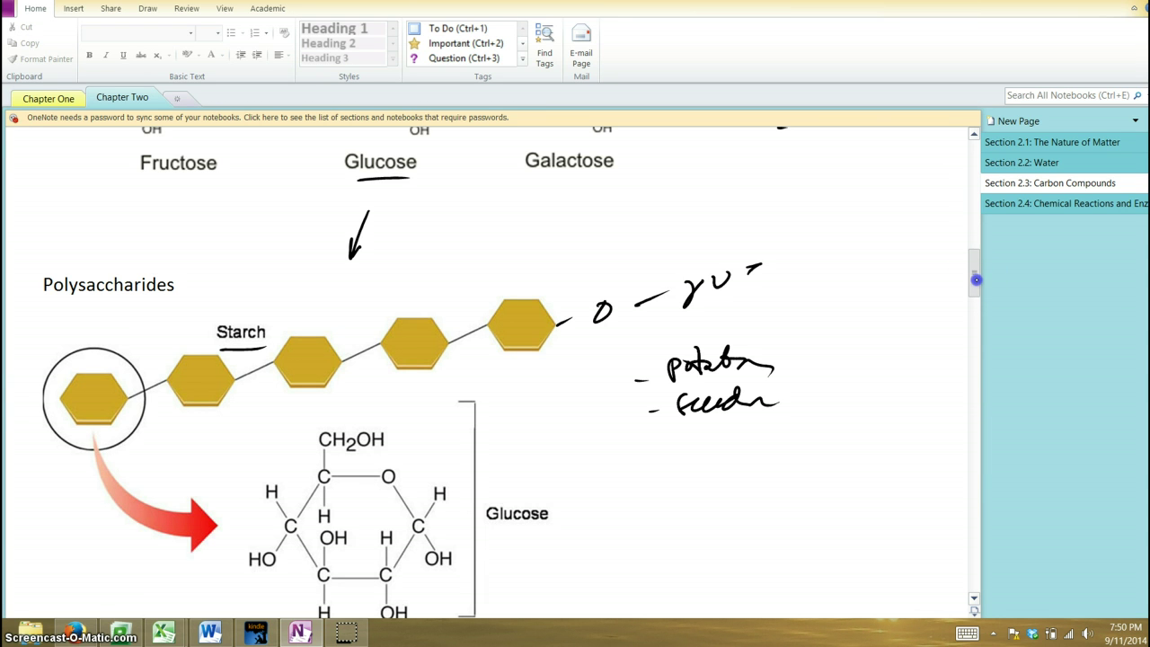
pyautogui.moveTo(974, 272); pyautogui.dragTo(980, 281)
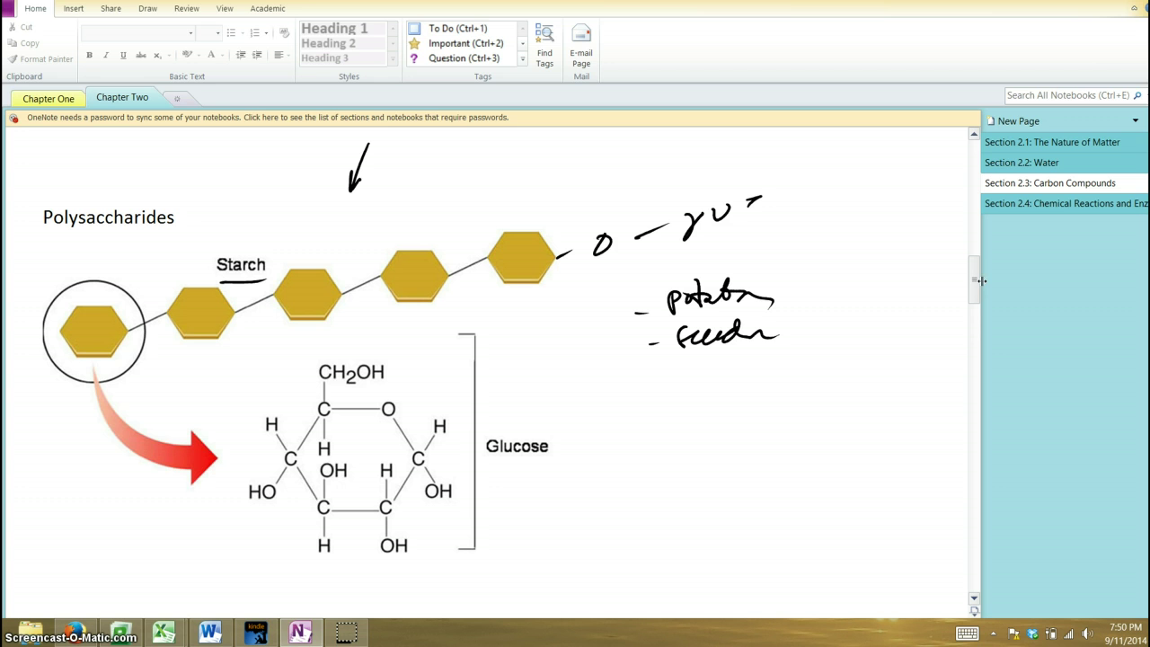
# Step: Scroll down to the Lipids heading and its triglyceride diagram, widening the page area
pyautogui.click(964, 266)
pyautogui.moveTo(974, 301); pyautogui.dragTo(975, 270)
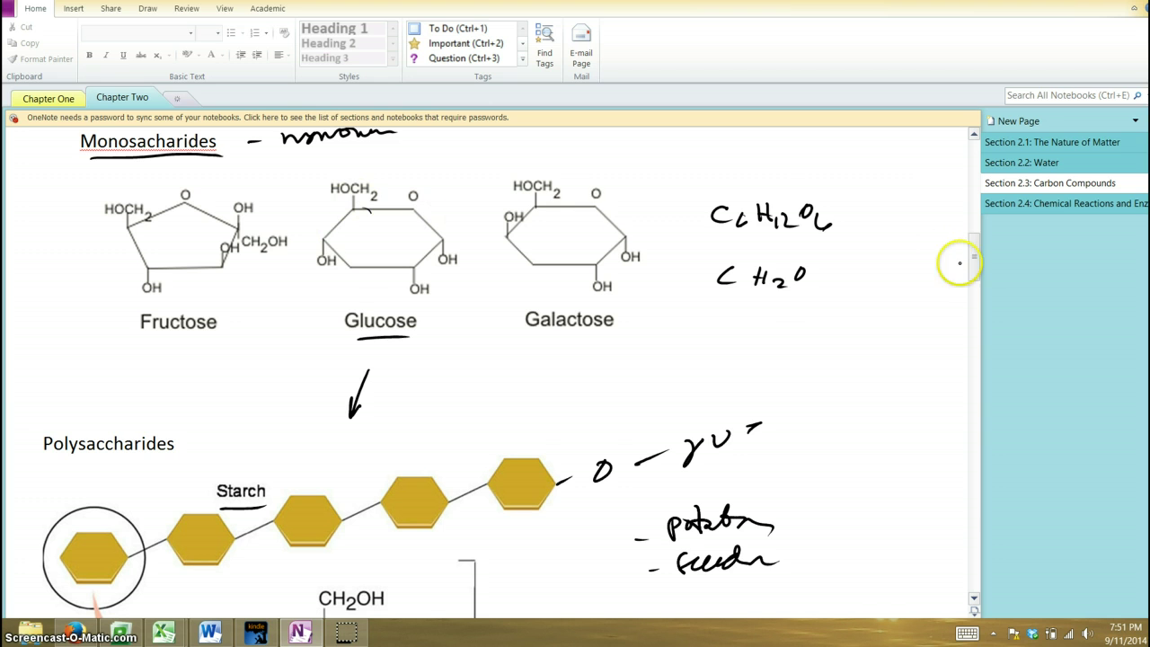
pyautogui.moveTo(974, 258); pyautogui.dragTo(974, 286)
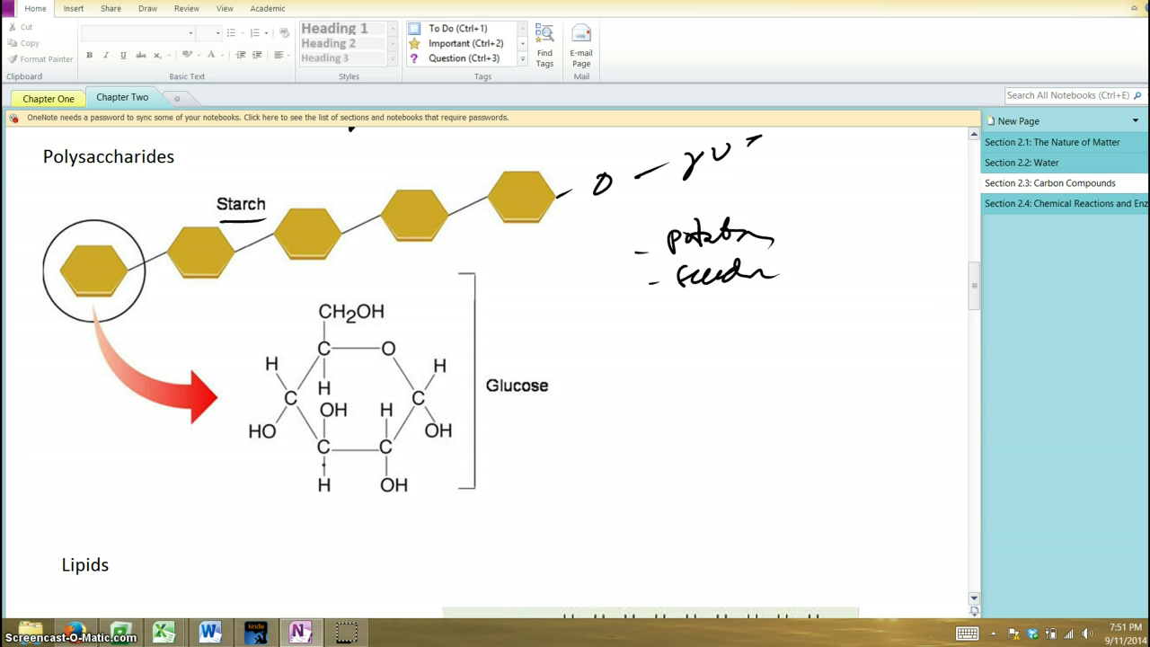
pyautogui.click(977, 286)
pyautogui.moveTo(977, 285); pyautogui.dragTo(976, 317)
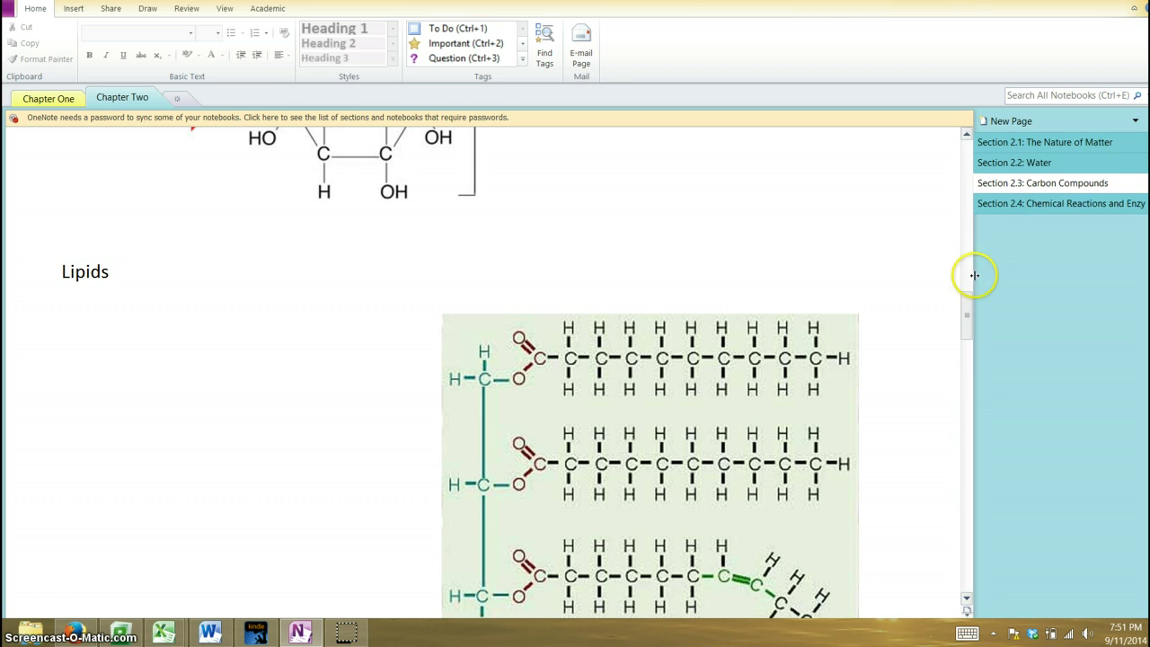
pyautogui.moveTo(975, 275); pyautogui.dragTo(993, 315)
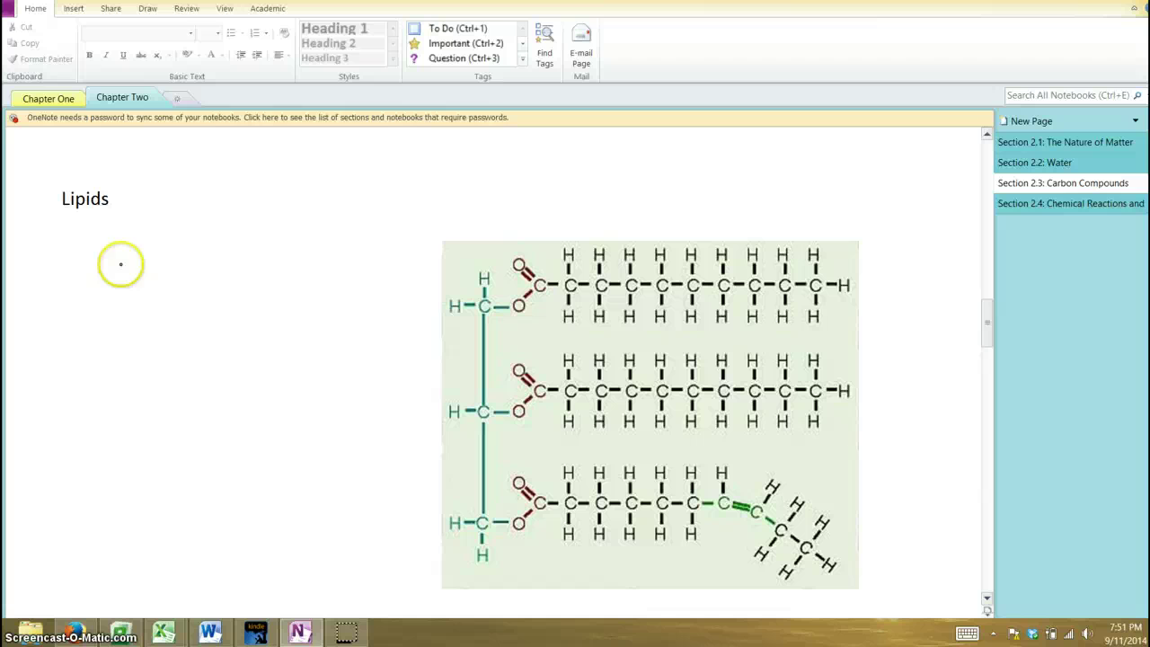
# Step: Handwrite 'triglyceride' beneath the Lipids heading
pyautogui.click(82, 258)
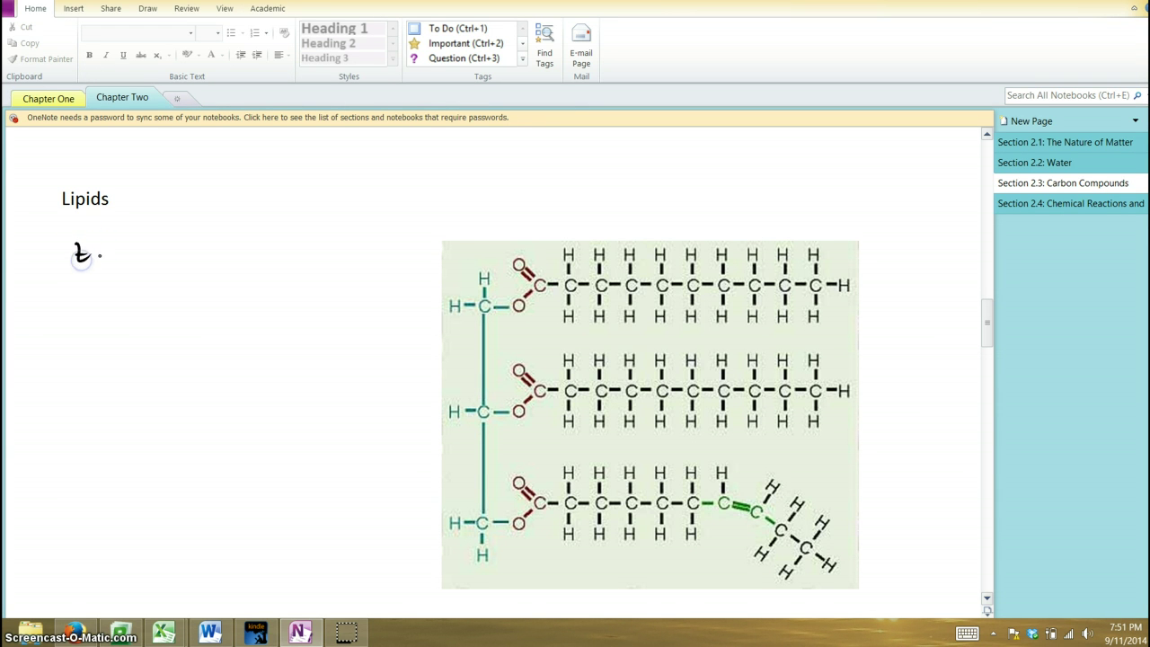
pyautogui.moveTo(132, 255); pyautogui.dragTo(134, 280)
pyautogui.moveTo(150, 260)
pyautogui.mouseDown()
pyautogui.moveTo(147, 237)
pyautogui.moveTo(206, 251)
pyautogui.moveTo(228, 241)
pyautogui.moveTo(245, 260)
pyautogui.mouseUp()
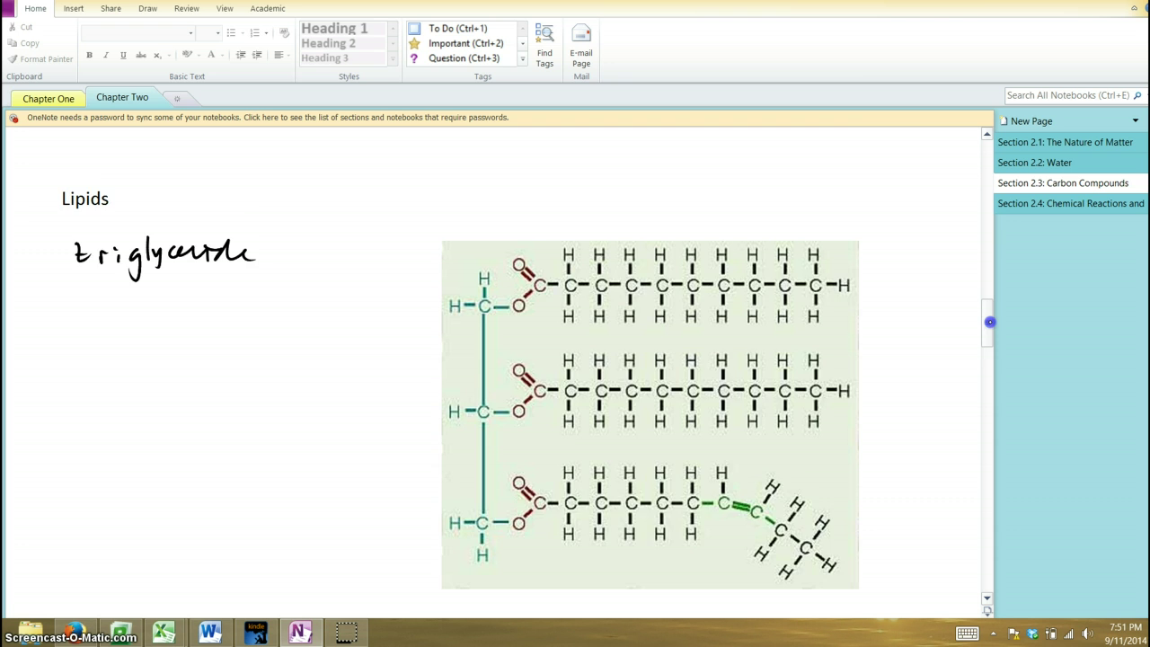
pyautogui.moveTo(989, 322); pyautogui.dragTo(988, 329)
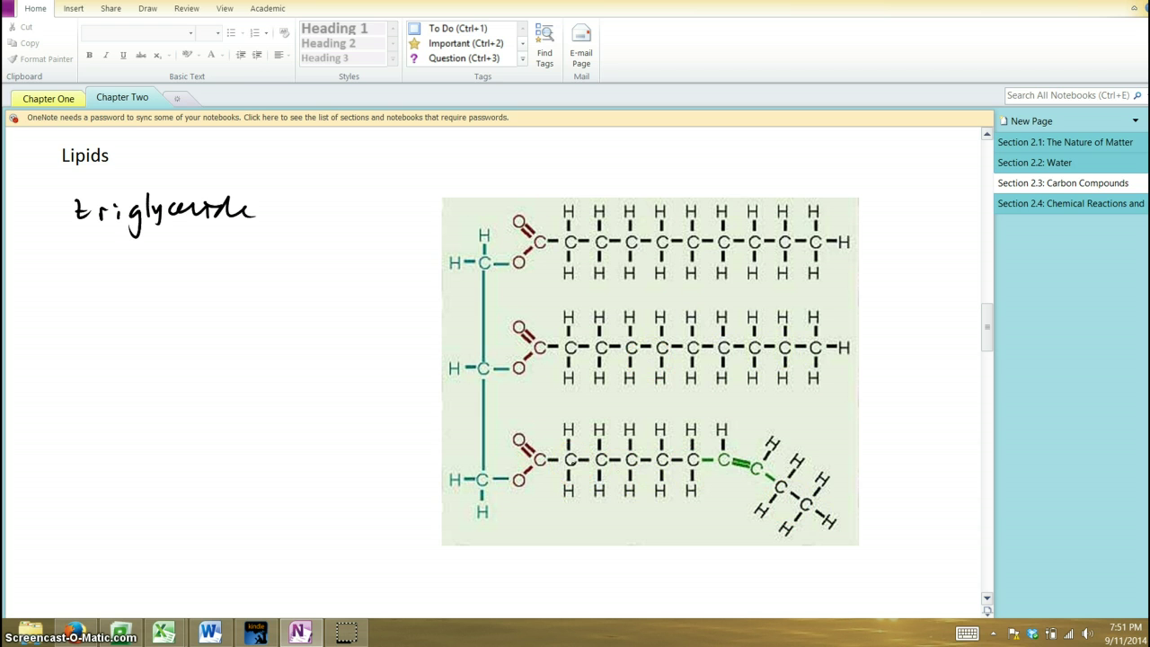
# Step: Label the backbone 'glycerol' and the chains 'fatty acid', and mark the Lipids heading with a tilde
pyautogui.click(328, 357)
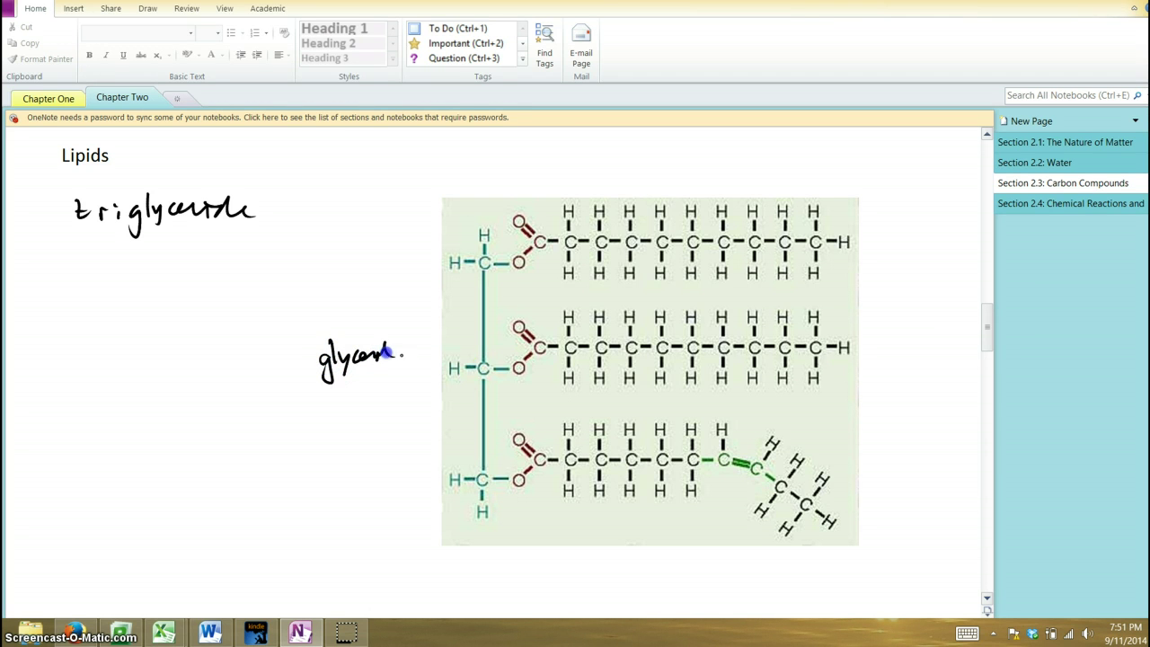
pyautogui.moveTo(387, 353); pyautogui.dragTo(393, 347)
pyautogui.moveTo(864, 200); pyautogui.dragTo(870, 196)
pyautogui.moveTo(883, 193); pyautogui.dragTo(877, 177)
pyautogui.moveTo(934, 200); pyautogui.dragTo(951, 207)
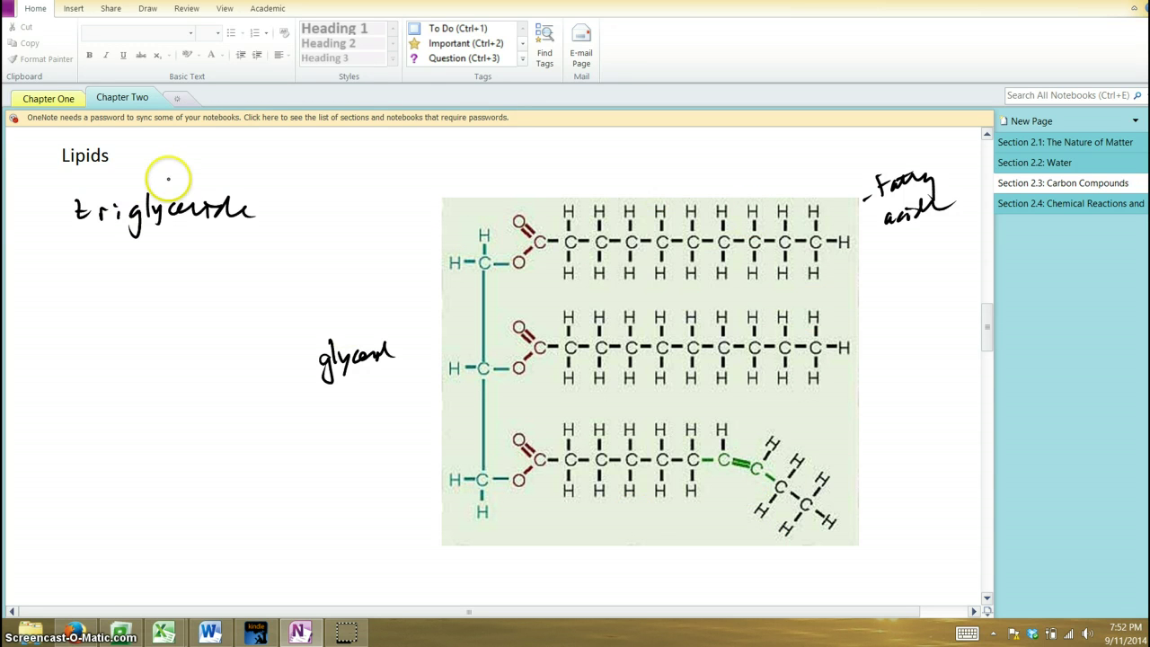
pyautogui.moveTo(115, 174); pyautogui.dragTo(140, 177)
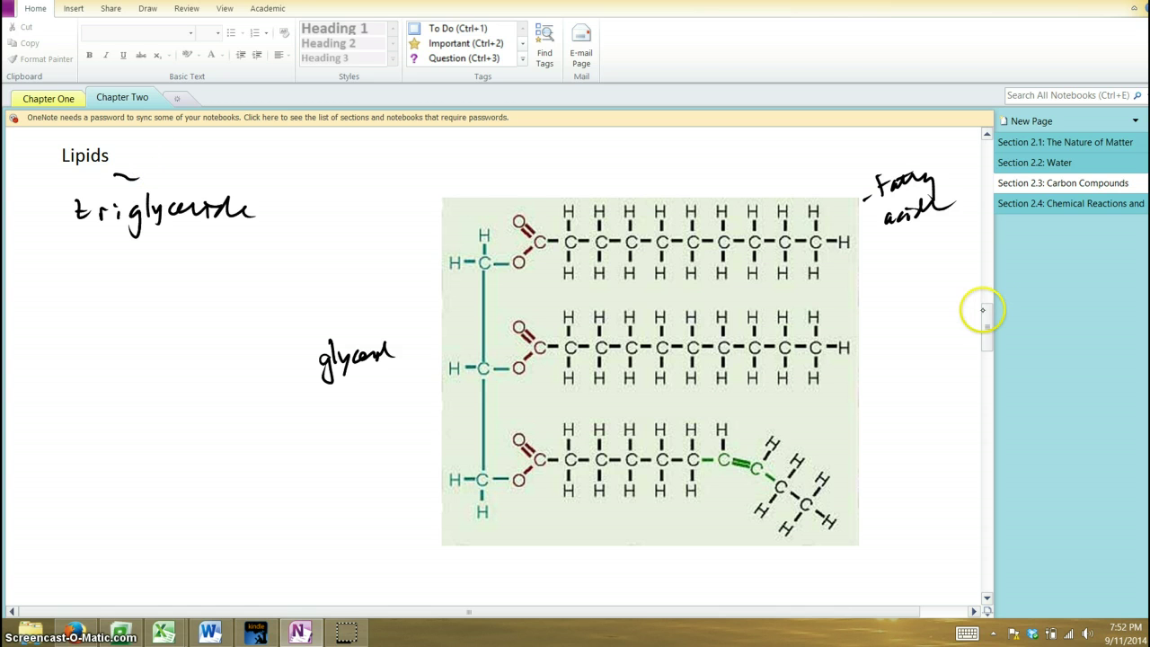
# Step: Handwrite 'fats' and 'oils' below the triglyceride notes
pyautogui.moveTo(989, 320)
pyautogui.mouseDown()
pyautogui.moveTo(990, 331)
pyautogui.moveTo(993, 322)
pyautogui.mouseUp()
pyautogui.moveTo(78, 312)
pyautogui.mouseDown()
pyautogui.moveTo(79, 291)
pyautogui.moveTo(133, 307)
pyautogui.mouseUp()
pyautogui.moveTo(91, 358); pyautogui.dragTo(135, 362)
pyautogui.click(111, 376)
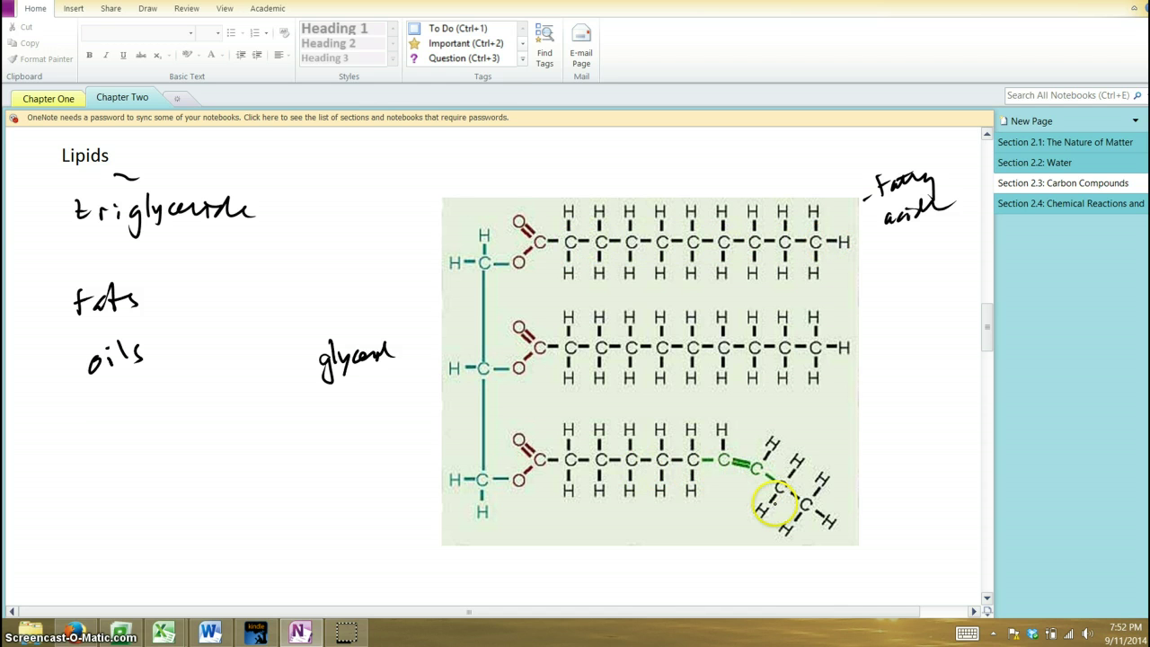
# Step: Circle the bottom chain's C=C, underline 'oils' with 'liquid', and add '- solid' after fats
pyautogui.moveTo(746, 454); pyautogui.dragTo(757, 461)
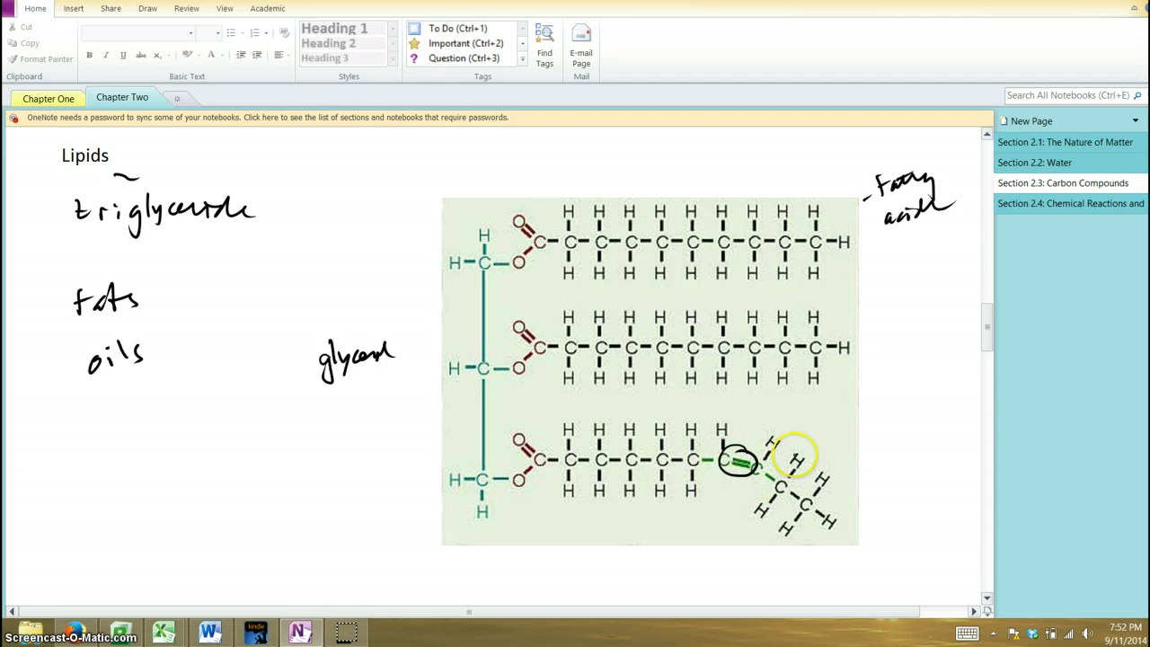
pyautogui.moveTo(92, 389); pyautogui.dragTo(146, 369)
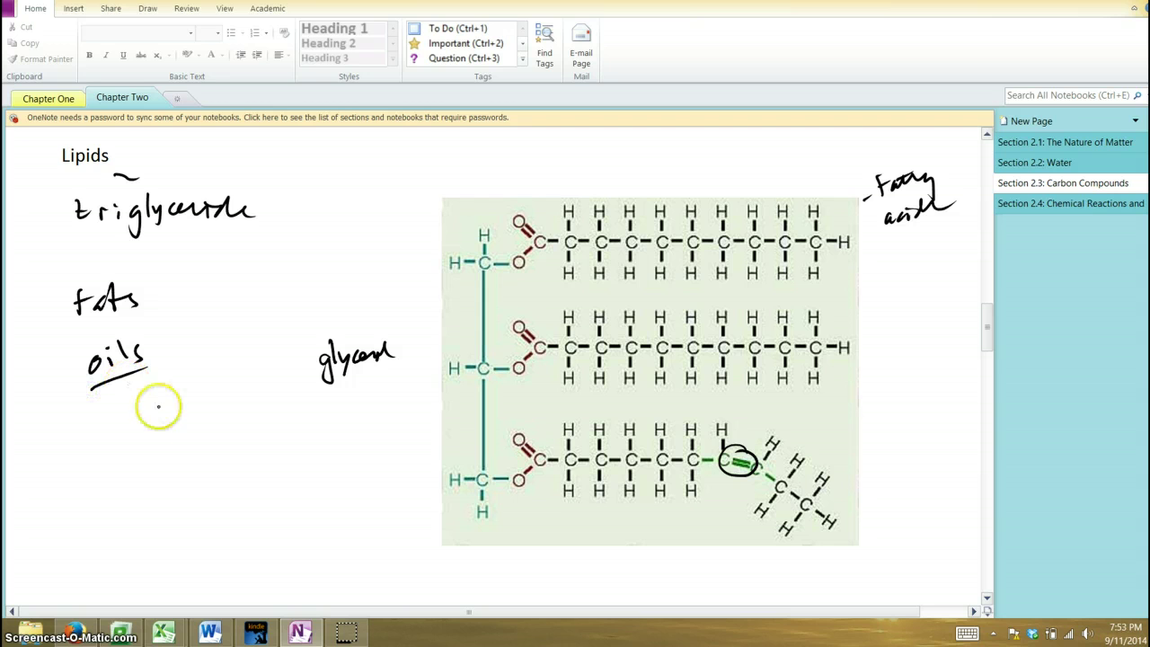
pyautogui.moveTo(97, 398); pyautogui.dragTo(100, 415)
pyautogui.moveTo(110, 401); pyautogui.dragTo(115, 408)
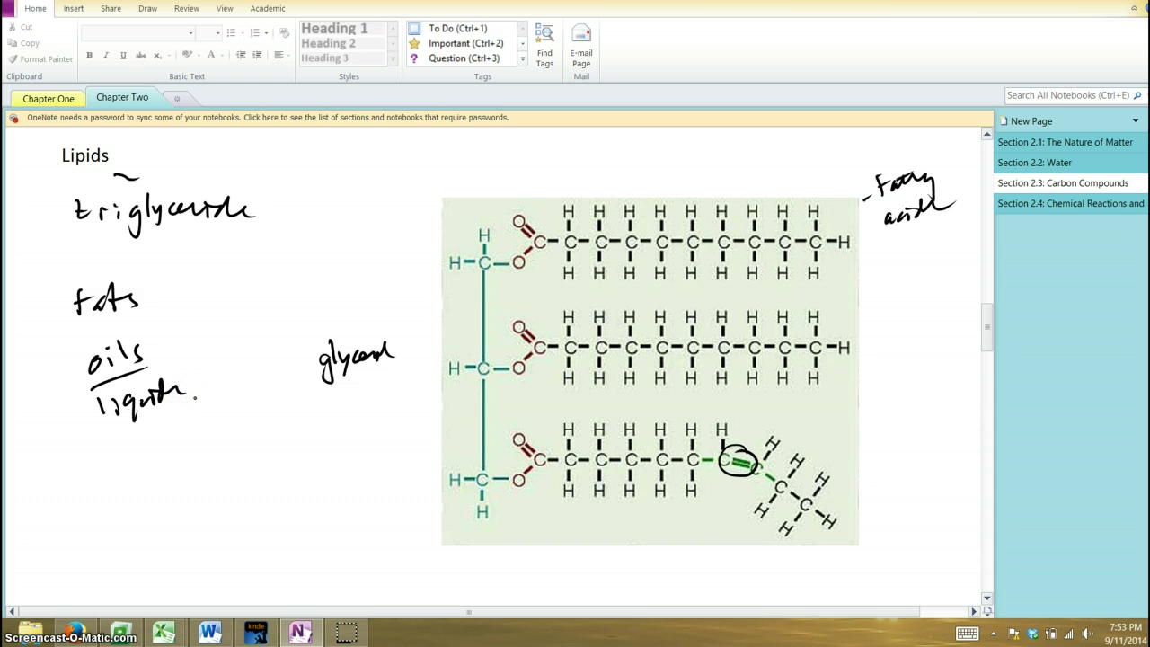
pyautogui.moveTo(150, 293); pyautogui.dragTo(163, 291)
pyautogui.moveTo(186, 282); pyautogui.dragTo(194, 284)
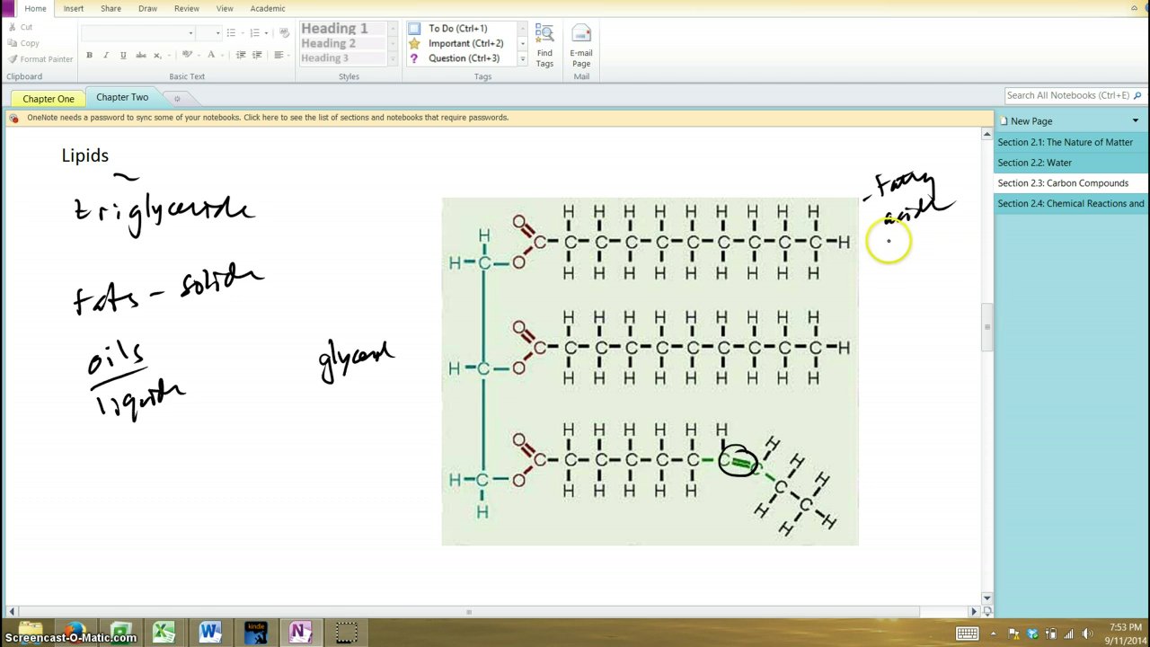
# Step: Label the top chain 'saturated' and the bottom chain 'unsaturated', then scroll to Nucleotides
pyautogui.moveTo(883, 245); pyautogui.dragTo(880, 259)
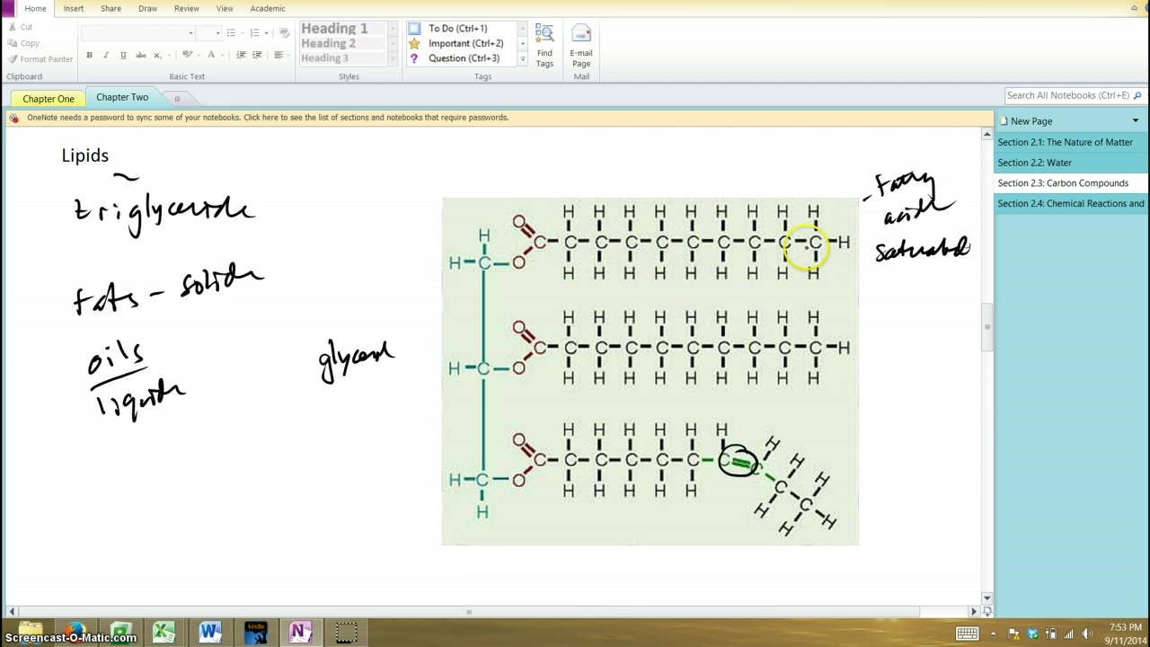
pyautogui.moveTo(865, 440); pyautogui.dragTo(876, 444)
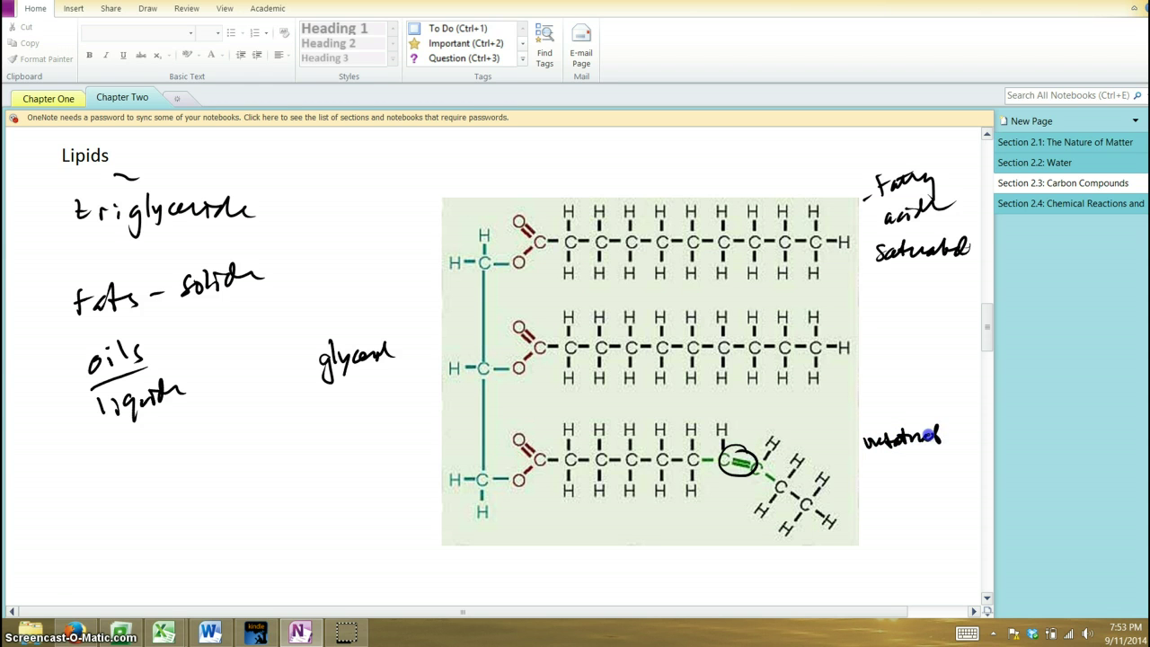
pyautogui.moveTo(958, 435); pyautogui.dragTo(973, 436)
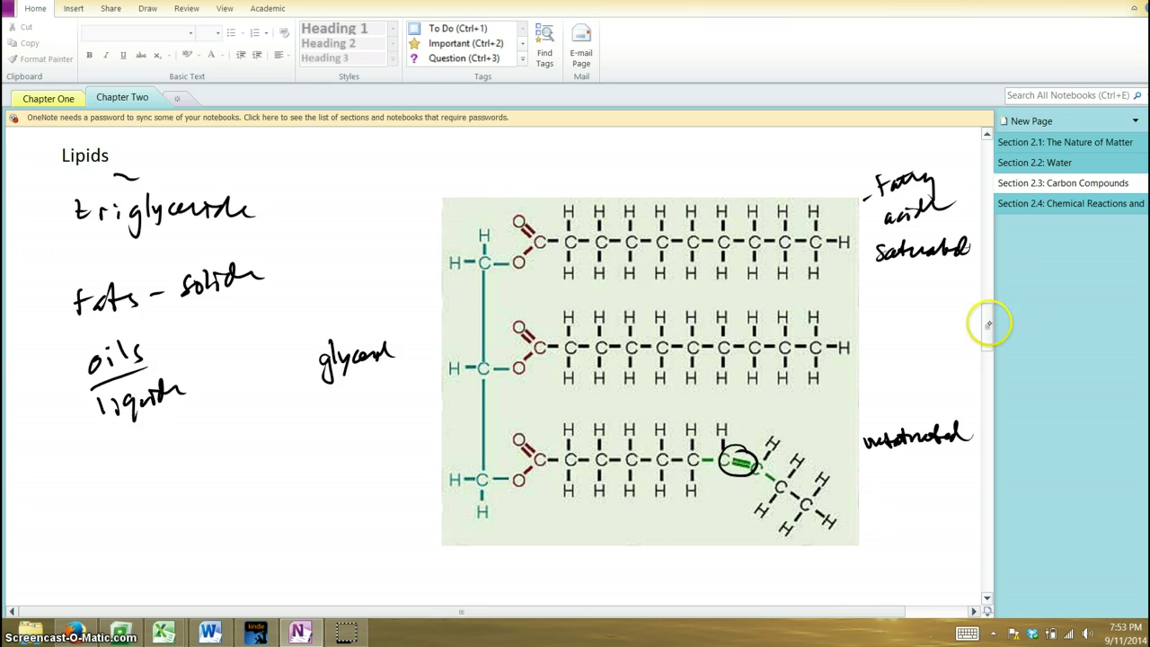
pyautogui.scroll(-3, 986, 325)
pyautogui.moveTo(989, 336); pyautogui.dragTo(991, 367)
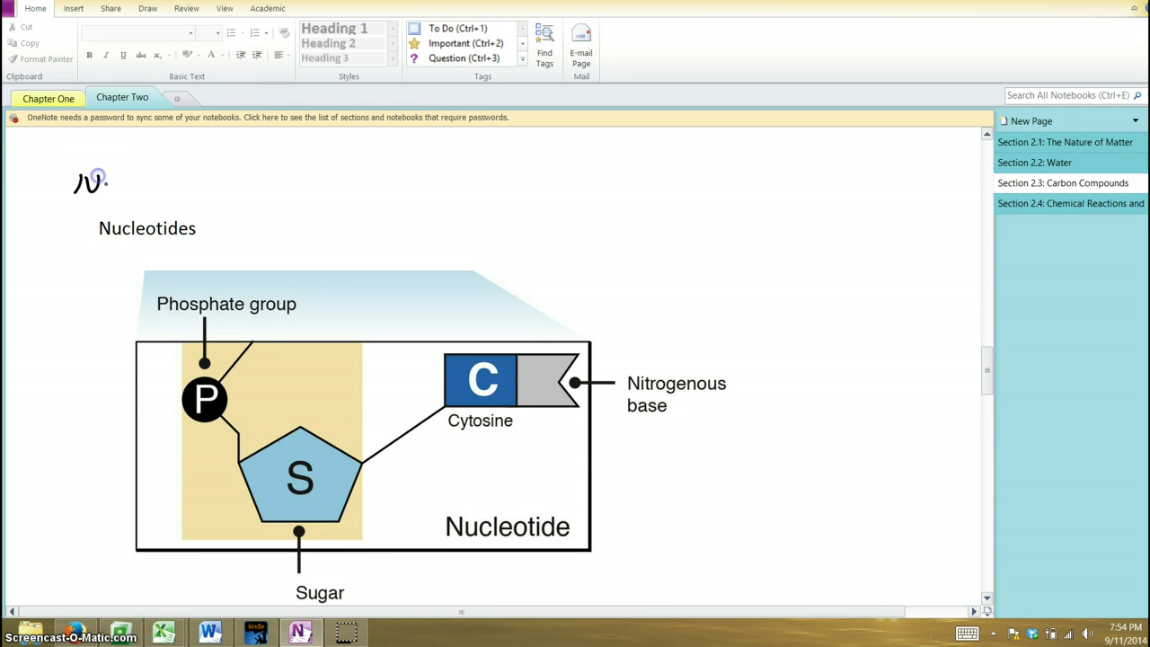
# Step: Handwrite 'Nucleic Acids - DNA & RNA' with DNA underlined, add 'hereditary material', underline Nucleotides
pyautogui.moveTo(221, 196)
pyautogui.mouseDown()
pyautogui.moveTo(471, 182)
pyautogui.moveTo(465, 191)
pyautogui.moveTo(485, 174)
pyautogui.moveTo(557, 190)
pyautogui.mouseUp()
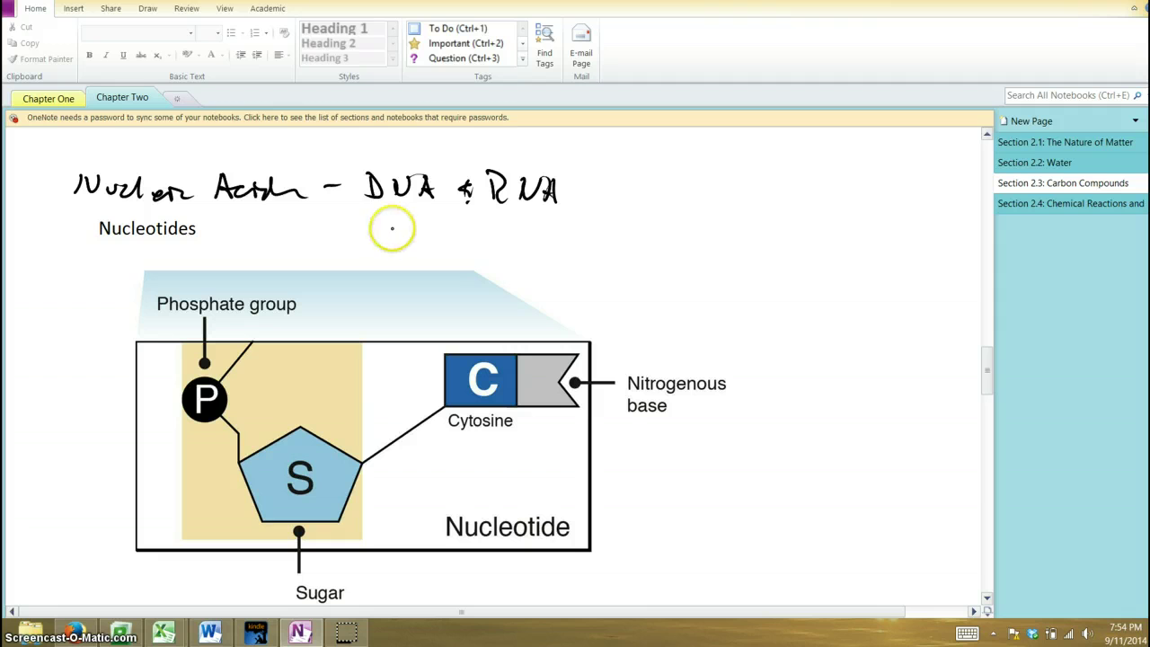
pyautogui.moveTo(367, 216)
pyautogui.mouseDown()
pyautogui.moveTo(419, 212)
pyautogui.moveTo(492, 231)
pyautogui.mouseUp()
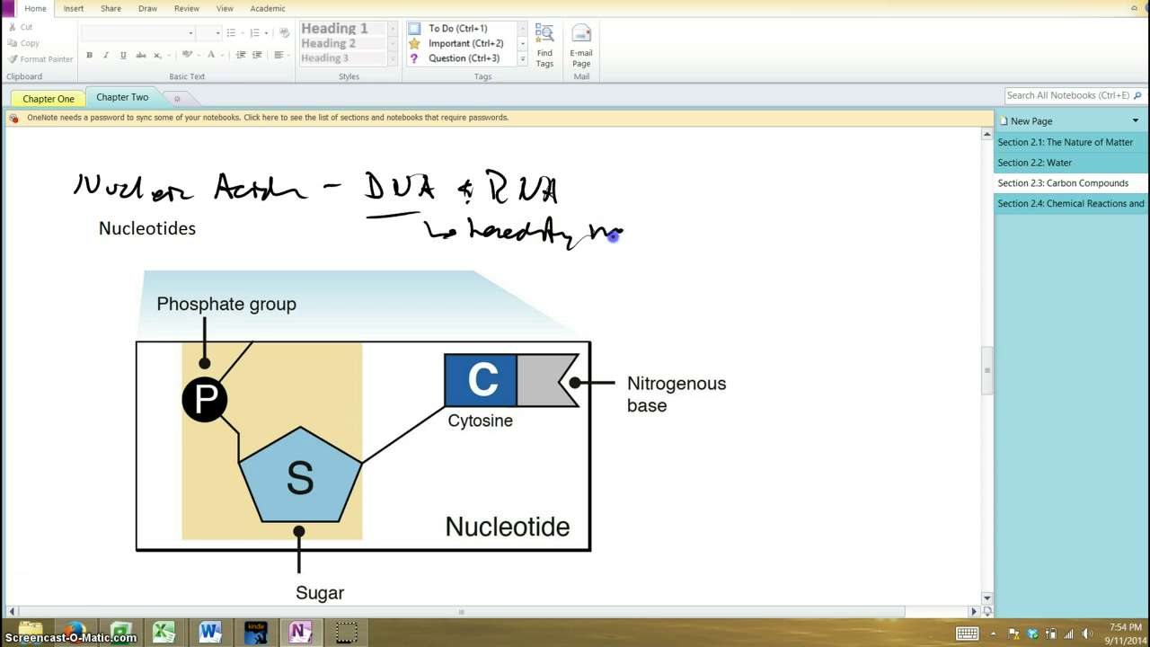
pyautogui.moveTo(673, 228); pyautogui.dragTo(699, 236)
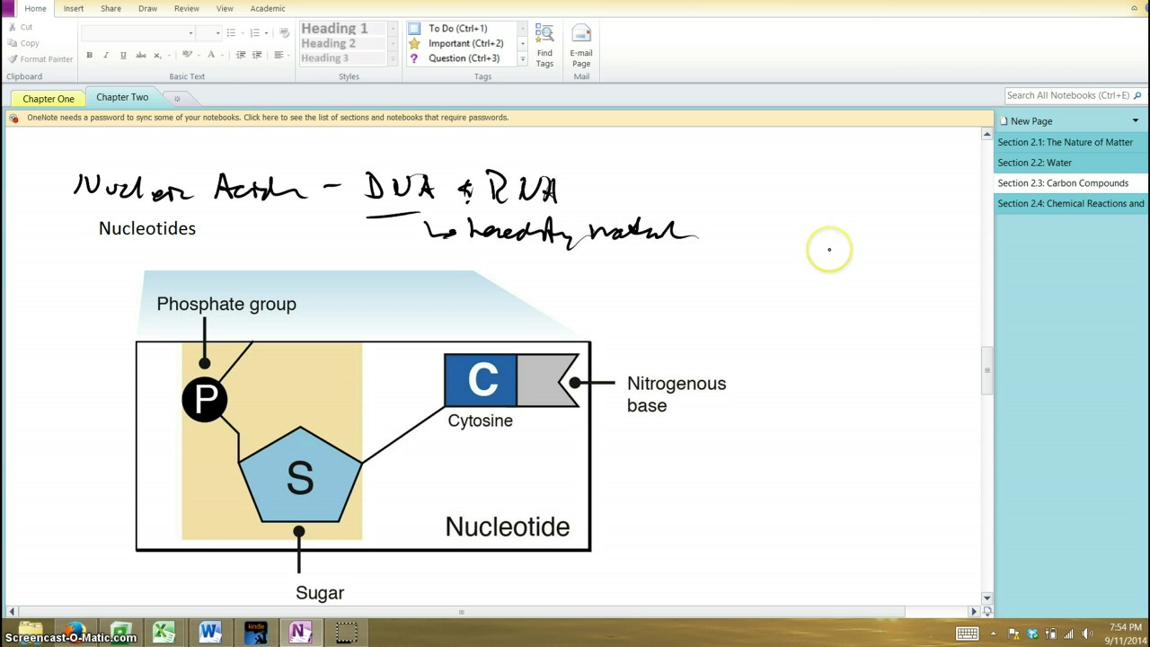
pyautogui.click(561, 194)
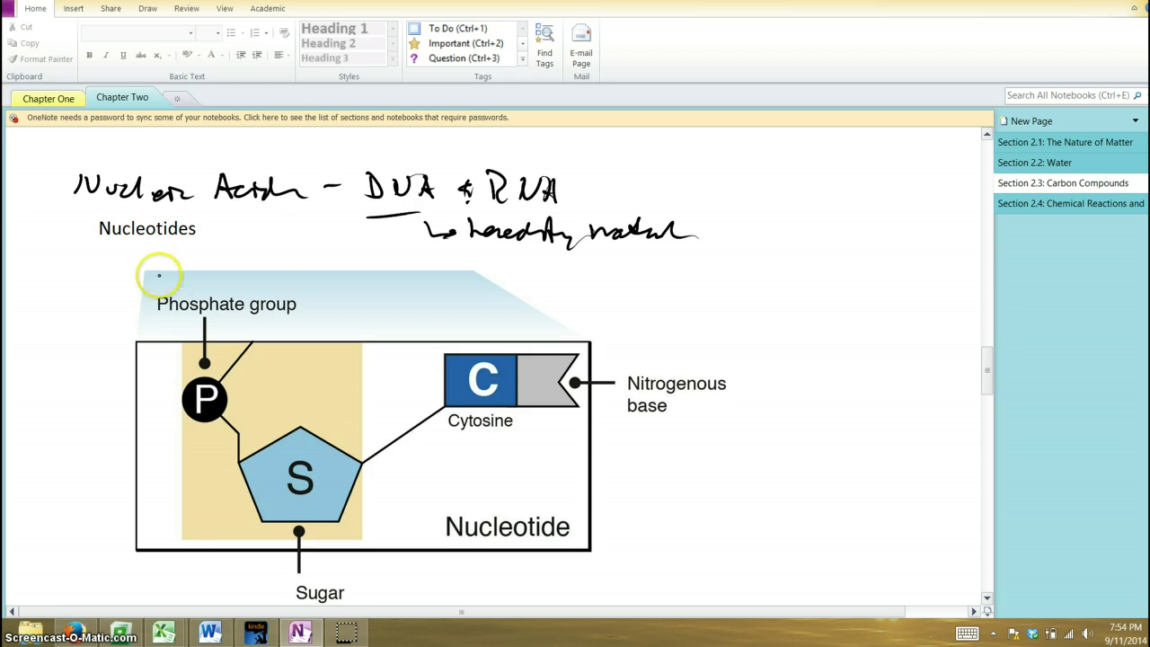
pyautogui.moveTo(108, 251); pyautogui.dragTo(177, 250)
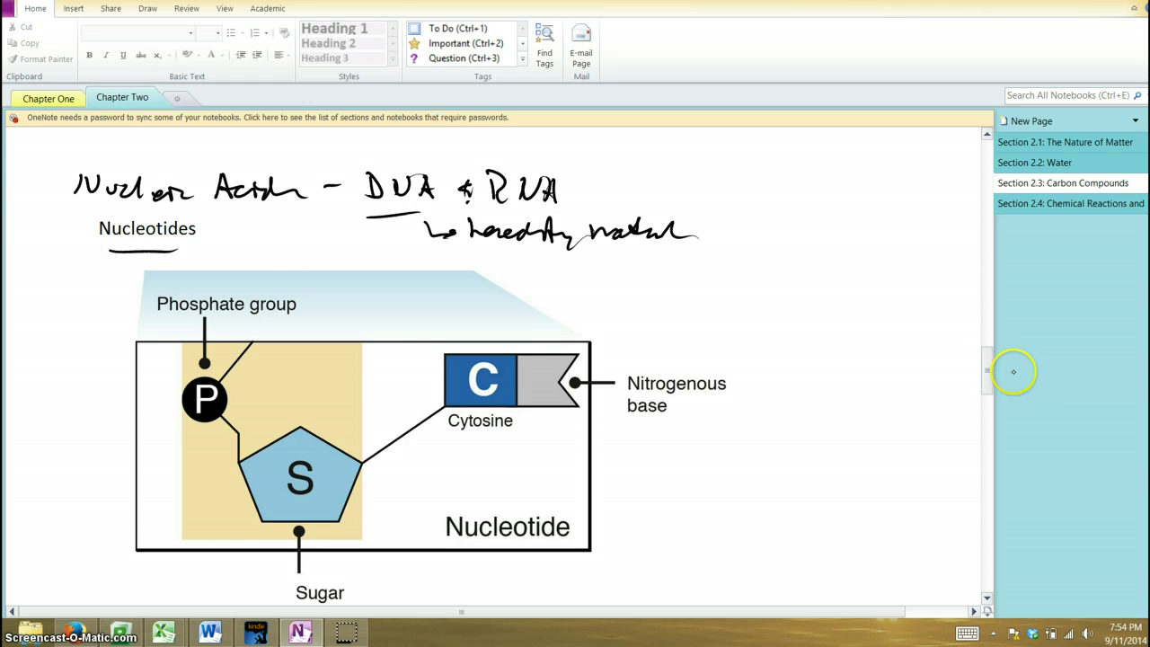
# Step: Underline 'Nitrogenous base' and draw an arrow from Phosphate group to Nucleotides
pyautogui.moveTo(989, 370)
pyautogui.mouseDown()
pyautogui.moveTo(985, 390)
pyautogui.moveTo(989, 382)
pyautogui.mouseUp()
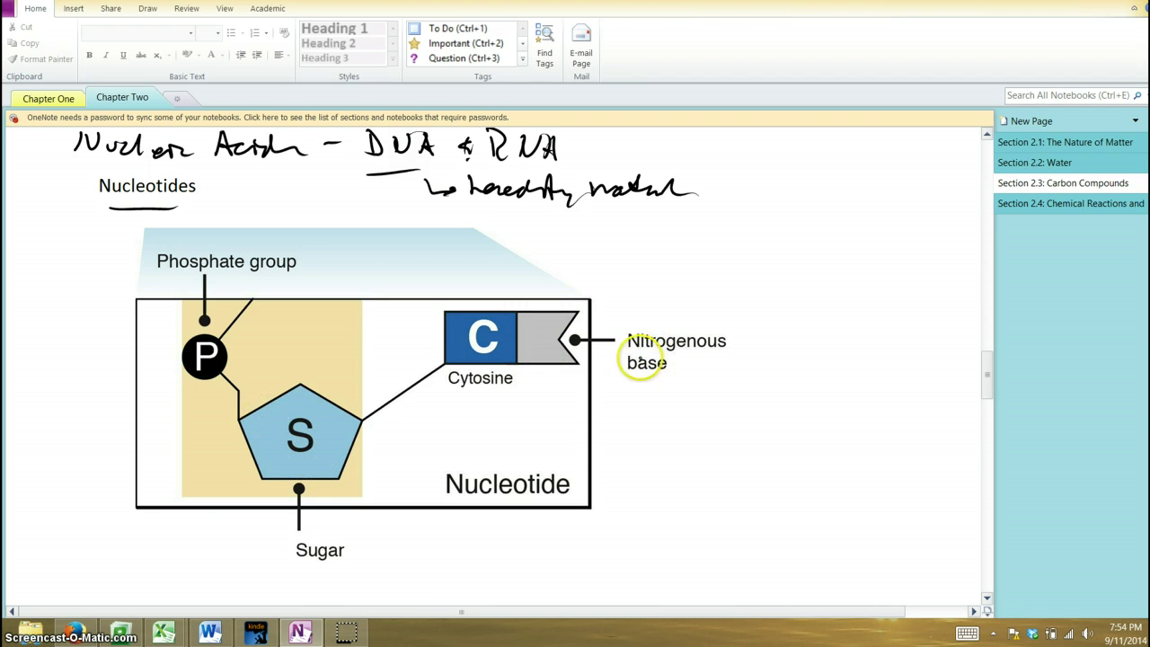
pyautogui.moveTo(637, 357); pyautogui.dragTo(724, 357)
pyautogui.moveTo(643, 385); pyautogui.dragTo(695, 381)
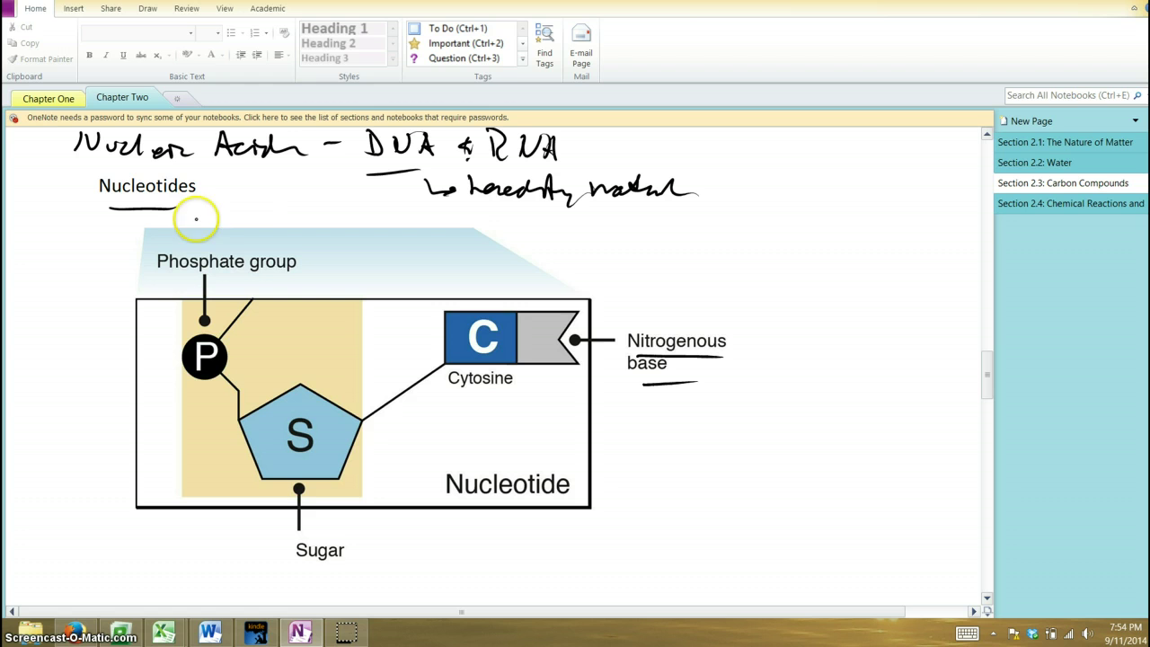
pyautogui.moveTo(247, 244)
pyautogui.mouseDown()
pyautogui.moveTo(205, 211)
pyautogui.moveTo(230, 209)
pyautogui.mouseUp()
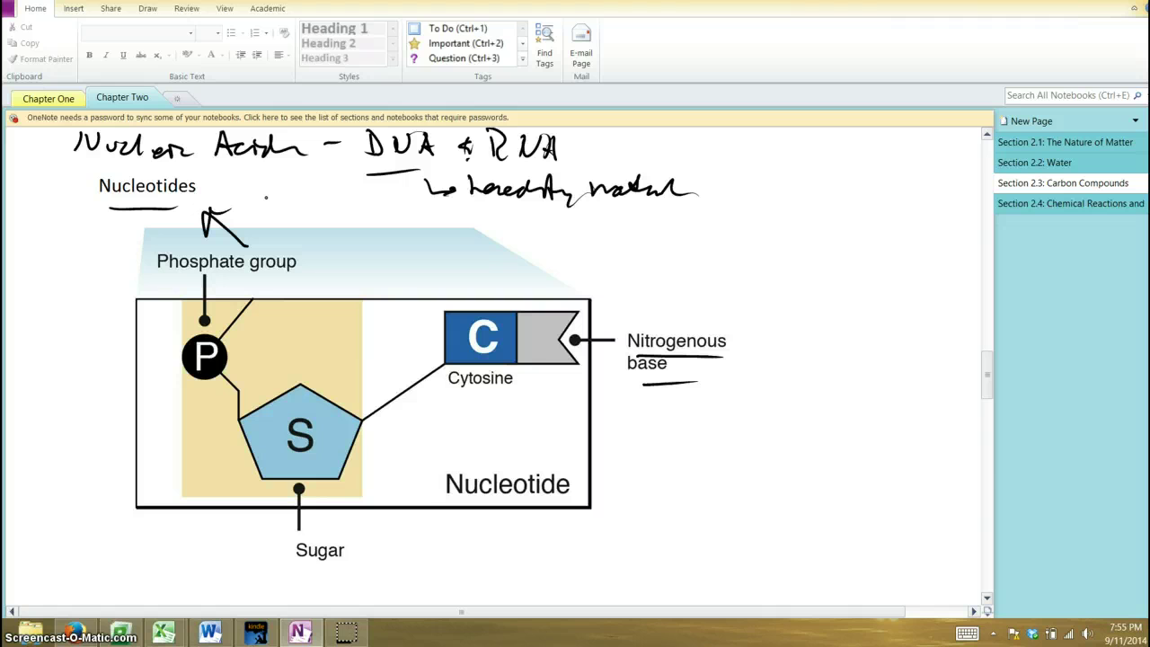
# Step: Write '5 types' below the base label and scroll down to Proteins
pyautogui.click(388, 197)
pyautogui.moveTo(655, 404)
pyautogui.mouseDown()
pyautogui.moveTo(688, 395)
pyautogui.moveTo(711, 415)
pyautogui.moveTo(757, 414)
pyautogui.mouseUp()
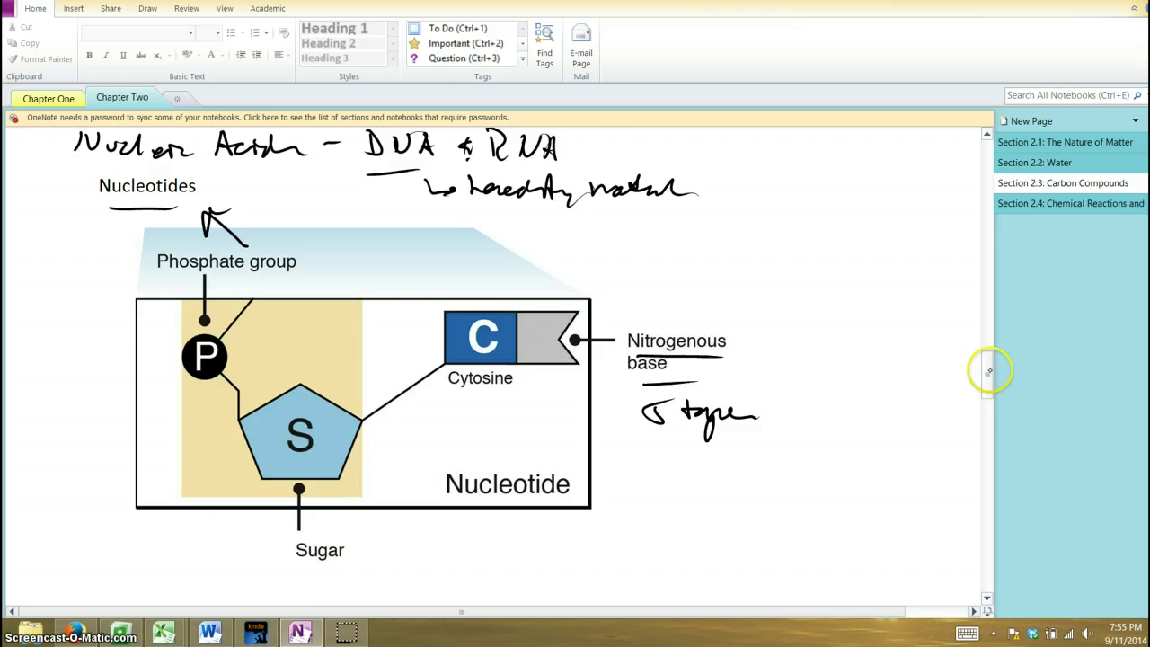
pyautogui.moveTo(989, 366); pyautogui.dragTo(991, 419)
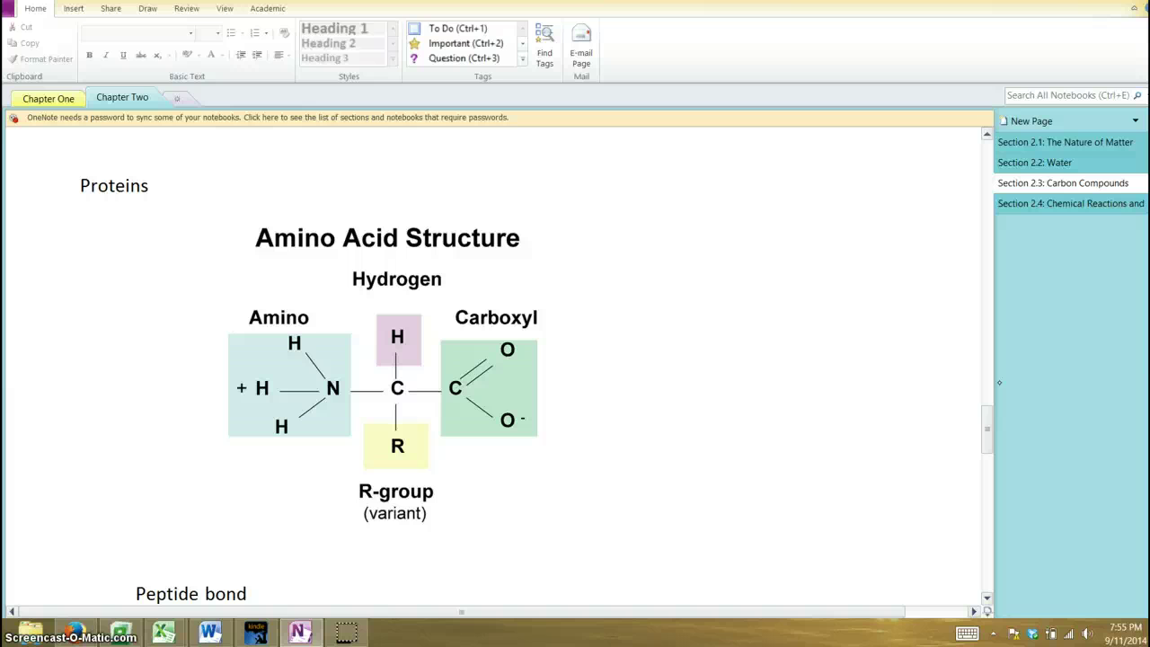
# Step: Underline the Amino Acid Structure title, Carboxyl and Amino labels, quote R-group, and loop the backbone
pyautogui.moveTo(261, 260); pyautogui.dragTo(386, 259)
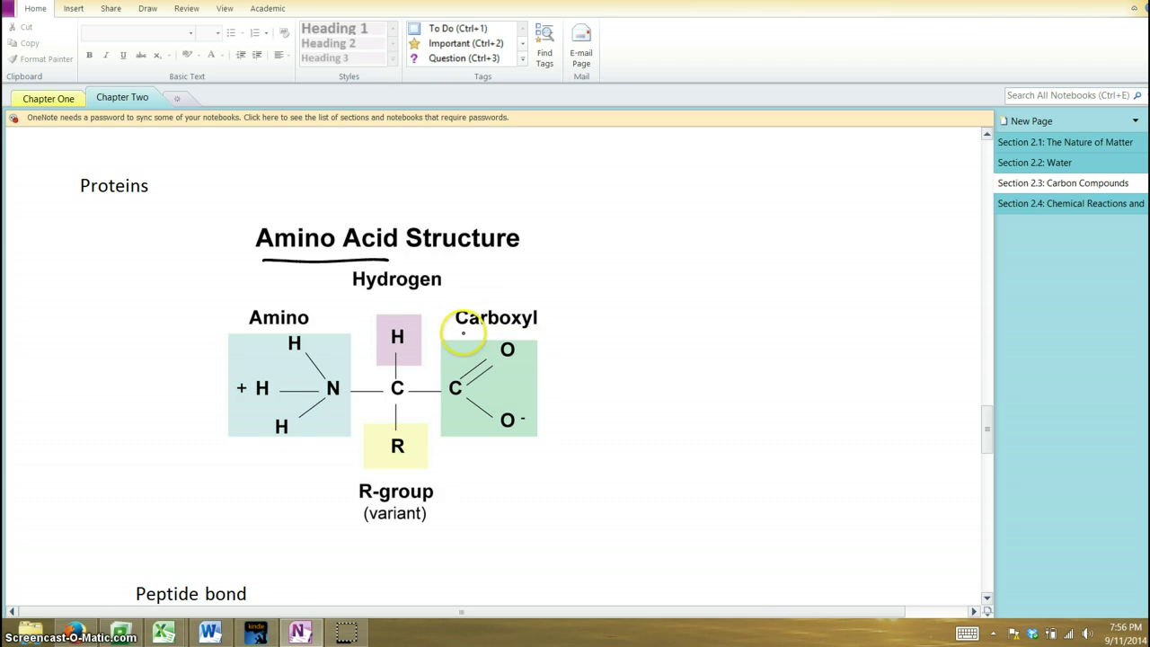
pyautogui.moveTo(464, 333); pyautogui.dragTo(530, 334)
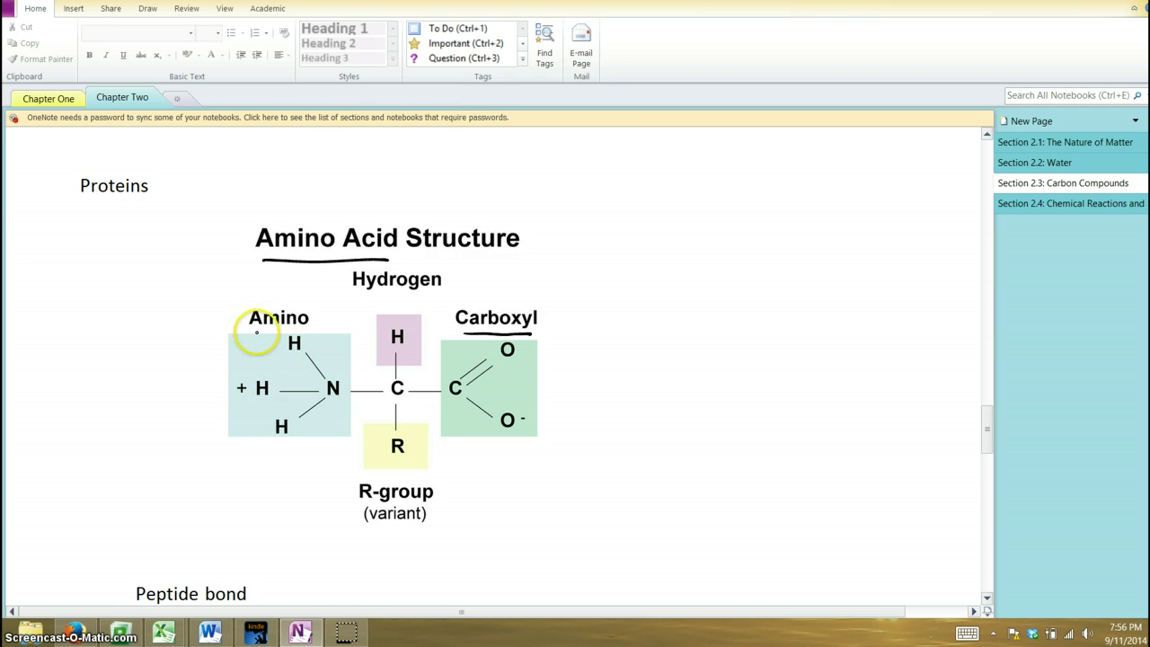
pyautogui.moveTo(251, 329); pyautogui.dragTo(281, 329)
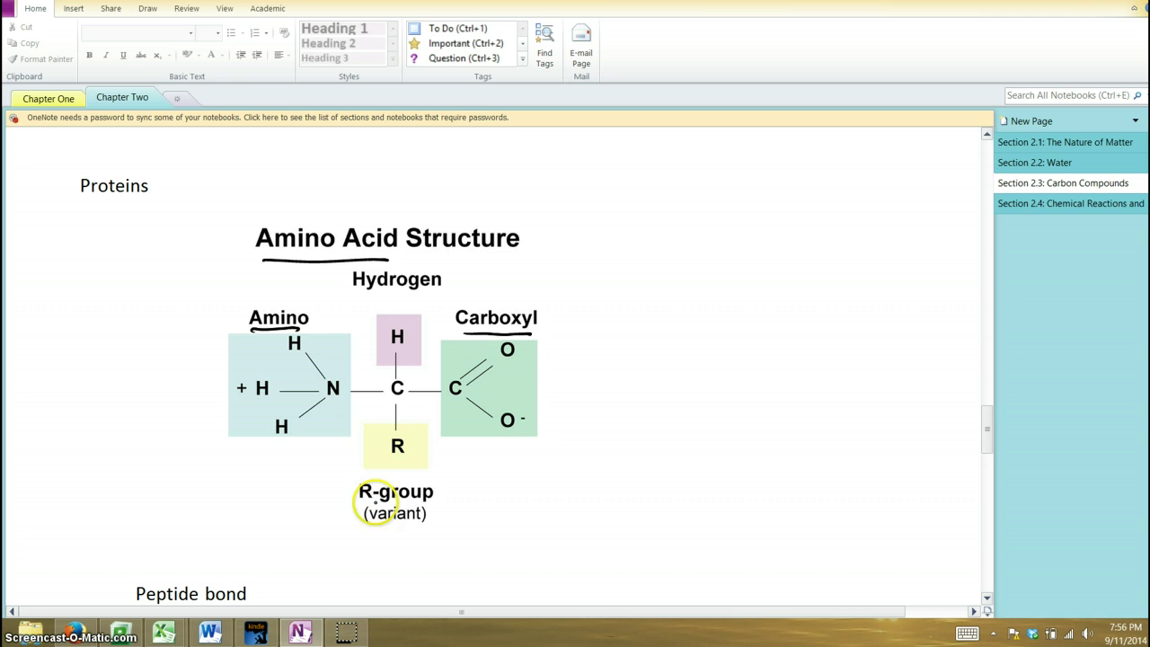
pyautogui.moveTo(346, 477); pyautogui.dragTo(342, 484)
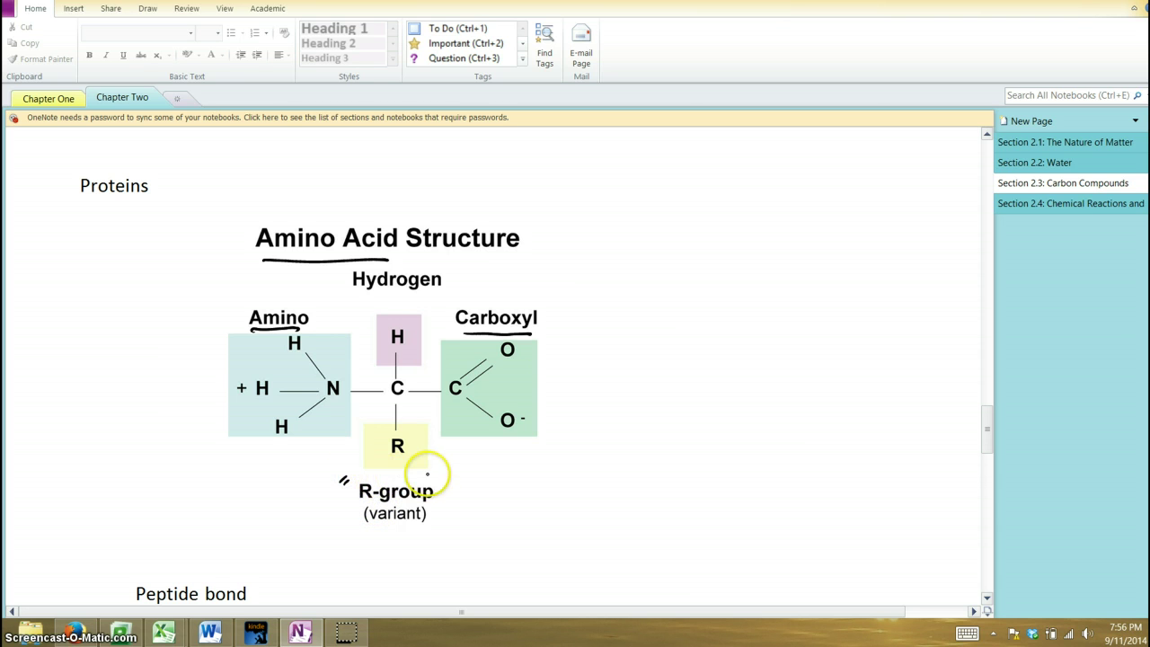
pyautogui.moveTo(439, 474); pyautogui.dragTo(441, 480)
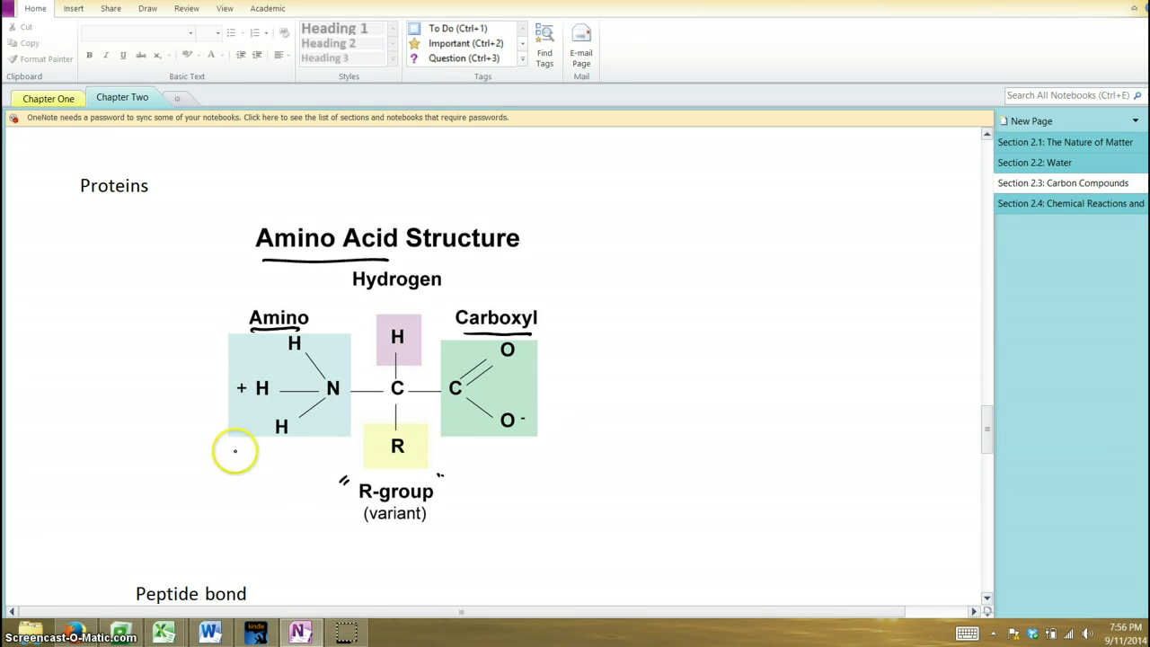
pyautogui.moveTo(234, 452)
pyautogui.mouseDown()
pyautogui.moveTo(390, 406)
pyautogui.moveTo(555, 435)
pyautogui.moveTo(459, 293)
pyautogui.moveTo(221, 314)
pyautogui.moveTo(267, 439)
pyautogui.mouseUp()
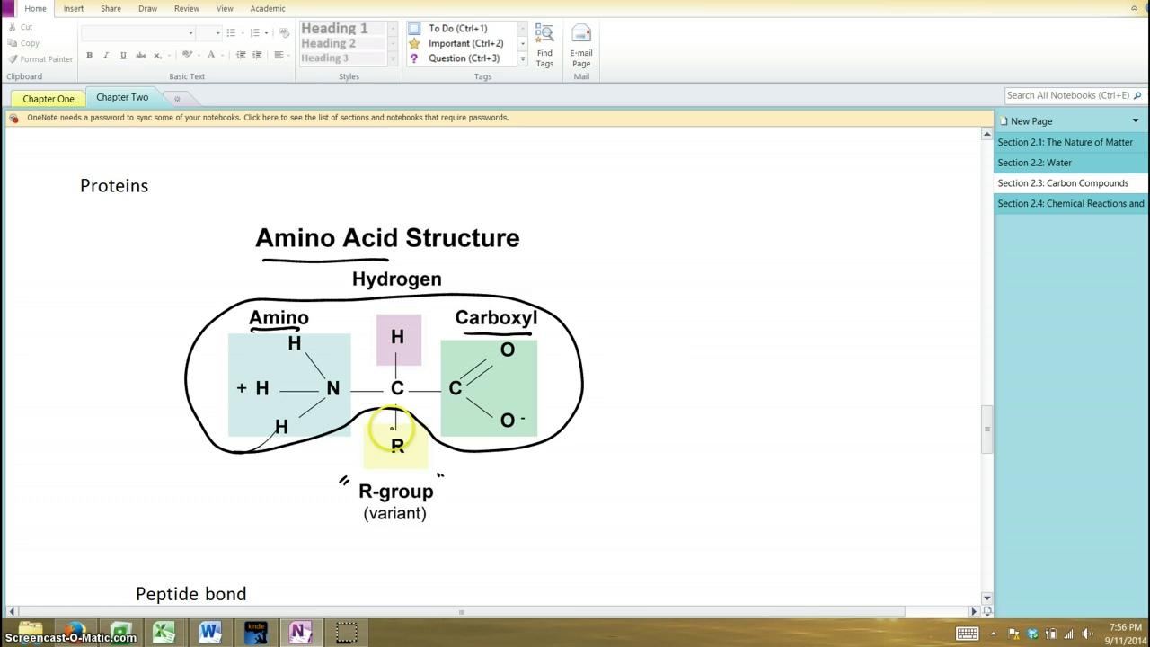
# Step: Write '20' beside the diagram with an arrow from R-group labelled 'different'
pyautogui.moveTo(666, 335); pyautogui.dragTo(686, 348)
pyautogui.moveTo(706, 333); pyautogui.dragTo(701, 335)
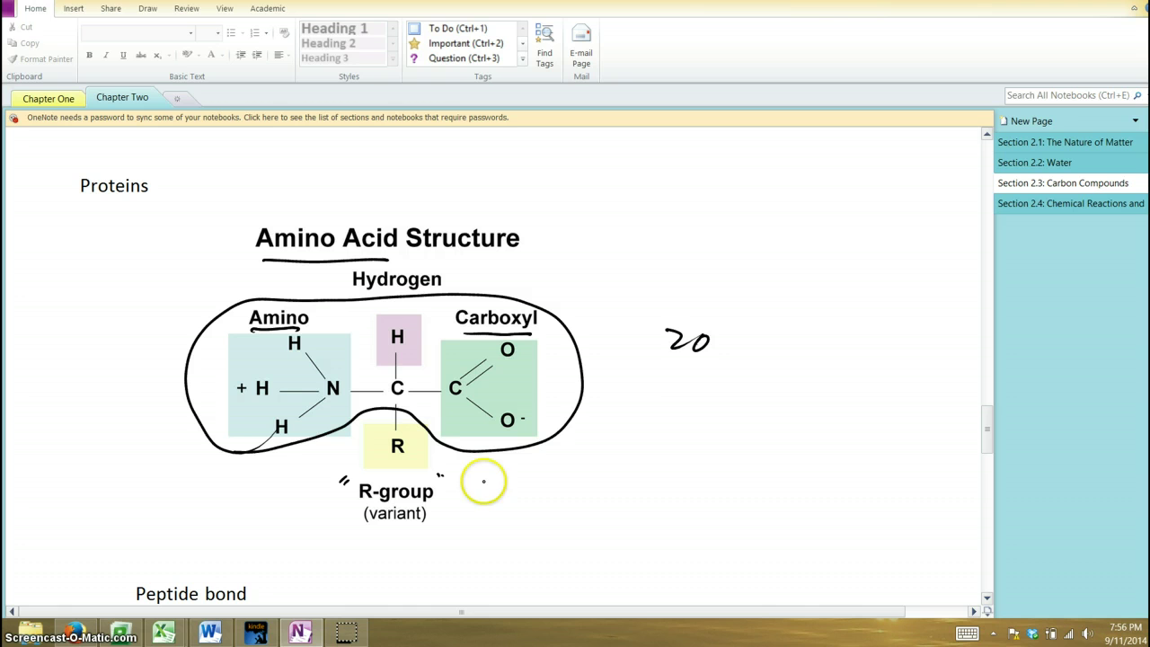
pyautogui.moveTo(483, 483)
pyautogui.mouseDown()
pyautogui.moveTo(683, 378)
pyautogui.moveTo(673, 389)
pyautogui.mouseUp()
pyautogui.moveTo(627, 449)
pyautogui.mouseDown()
pyautogui.moveTo(617, 457)
pyautogui.moveTo(766, 443)
pyautogui.mouseUp()
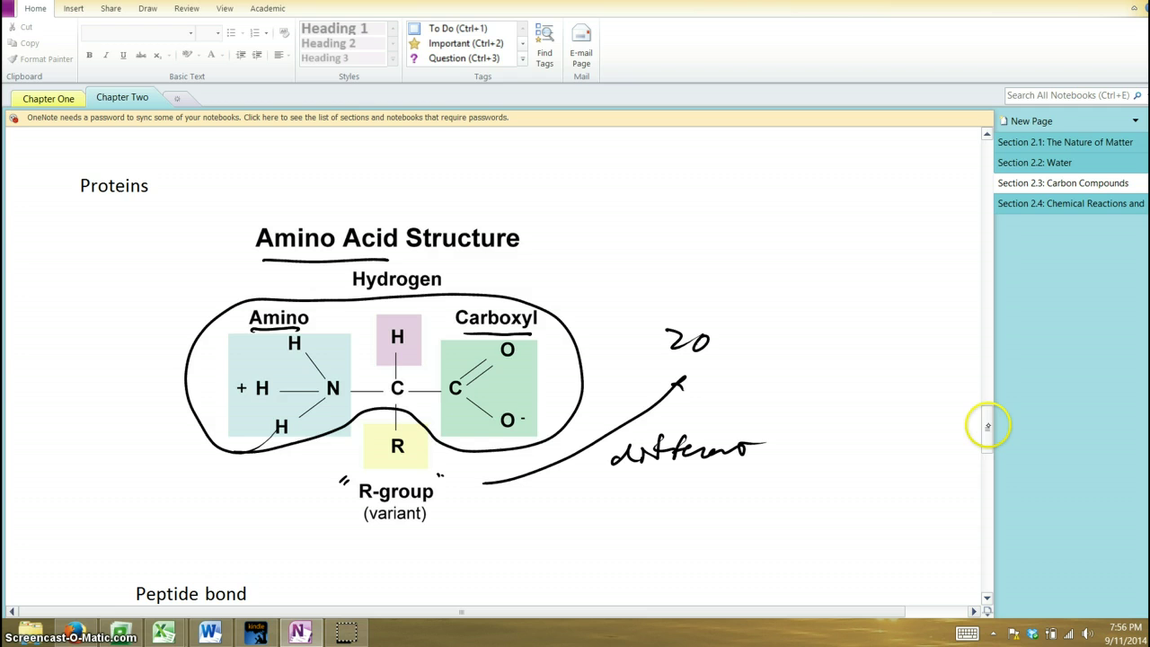
pyautogui.moveTo(988, 427)
pyautogui.mouseDown()
pyautogui.moveTo(994, 459)
pyautogui.moveTo(997, 419)
pyautogui.mouseUp()
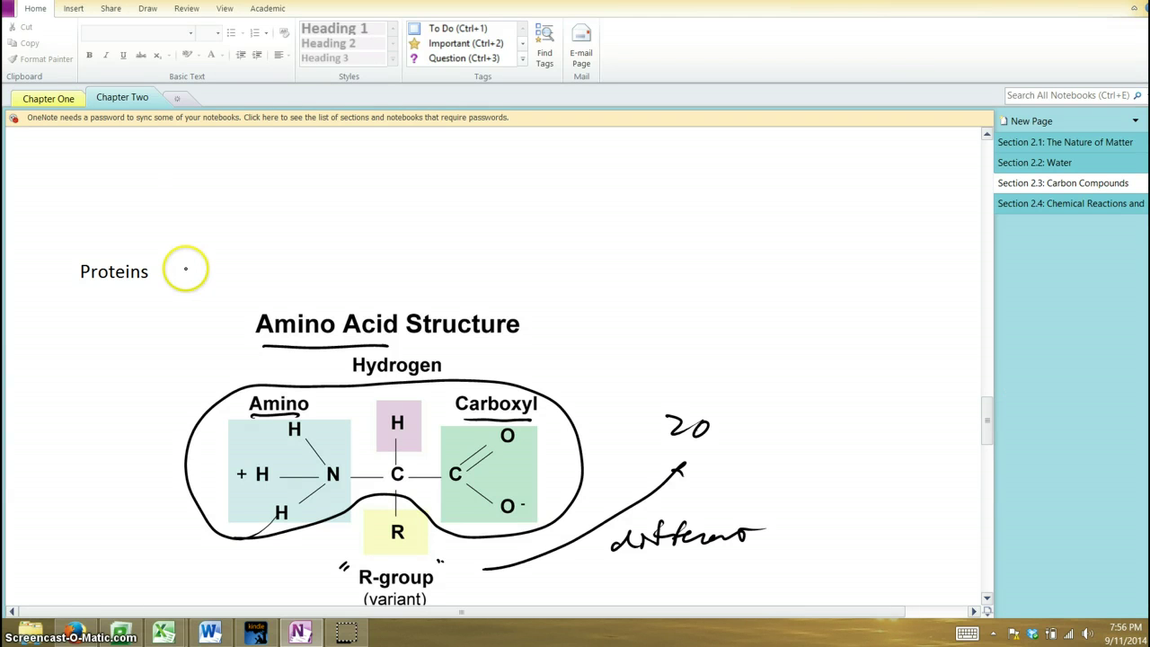
# Step: Write '— polypeptide' after the Proteins heading and scroll down to the Peptide bond section
pyautogui.moveTo(178, 269)
pyautogui.mouseDown()
pyautogui.moveTo(284, 285)
pyautogui.moveTo(311, 269)
pyautogui.moveTo(434, 266)
pyautogui.mouseUp()
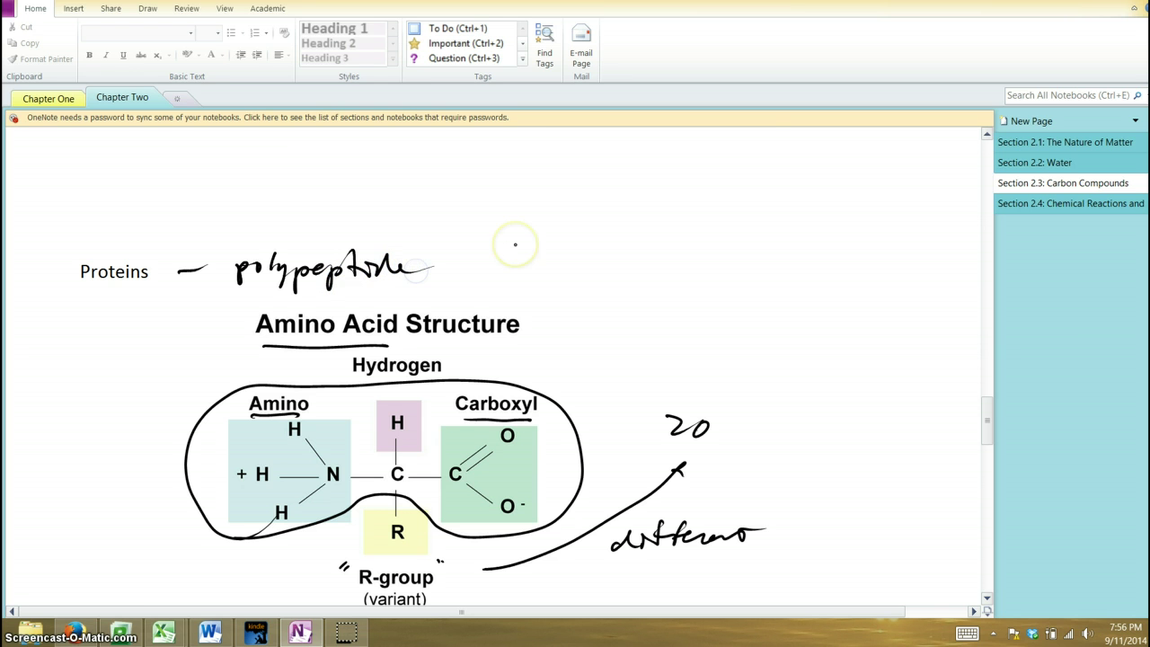
pyautogui.moveTo(987, 419); pyautogui.dragTo(992, 465)
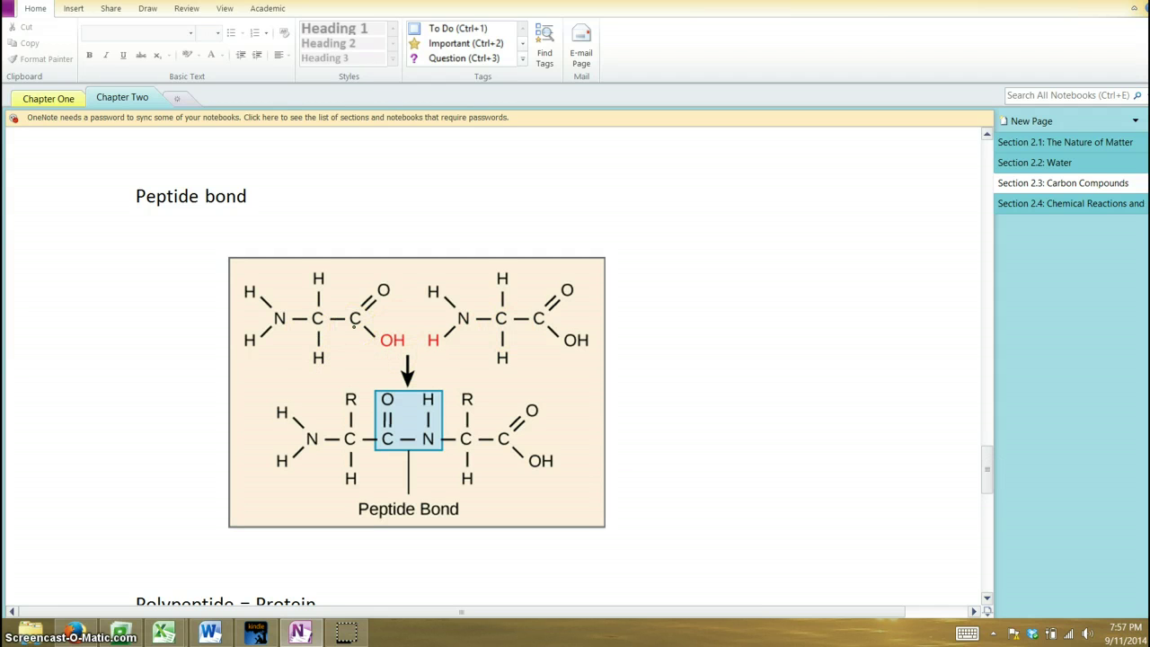
# Step: Write 'glycine' beside the peptide bond diagram and circle the H atoms
pyautogui.click(667, 314)
pyautogui.moveTo(681, 297)
pyautogui.mouseDown()
pyautogui.moveTo(687, 319)
pyautogui.moveTo(724, 306)
pyautogui.mouseUp()
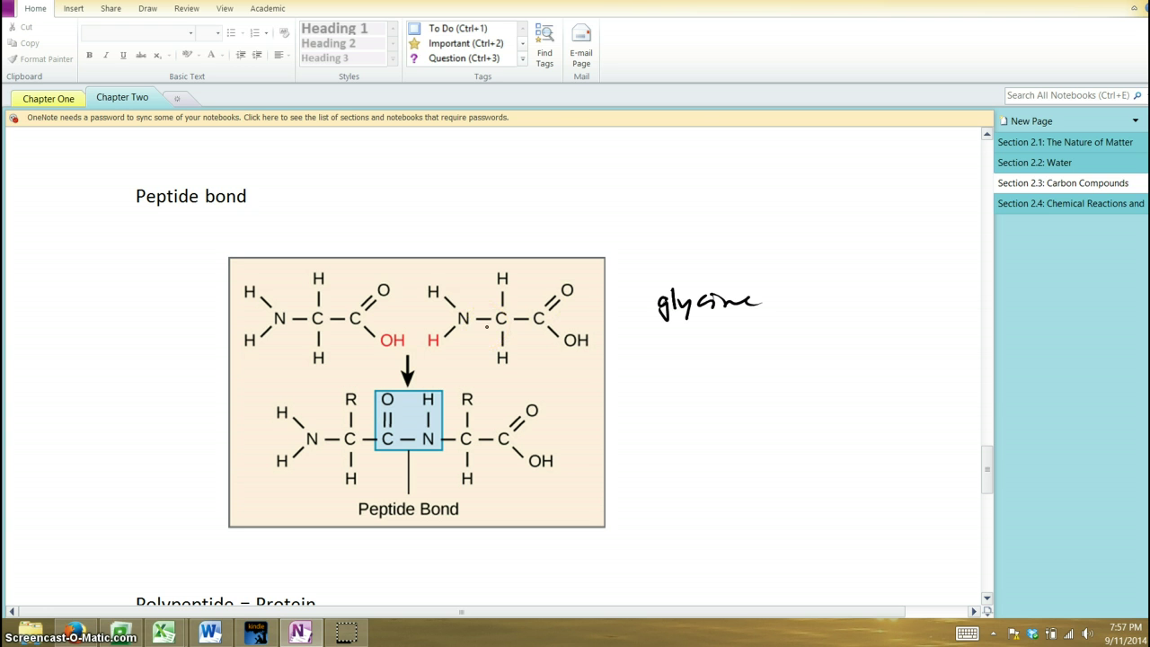
pyautogui.moveTo(989, 464)
pyautogui.mouseDown()
pyautogui.moveTo(988, 441)
pyautogui.moveTo(988, 465)
pyautogui.mouseUp()
pyautogui.moveTo(314, 410); pyautogui.dragTo(319, 424)
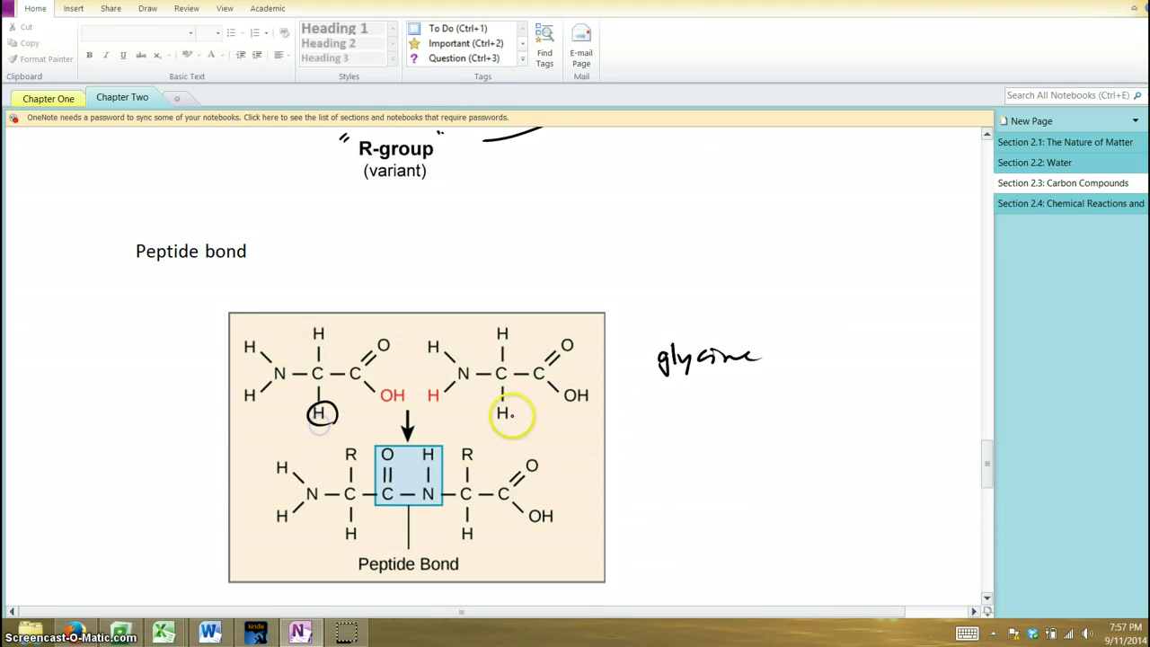
pyautogui.moveTo(513, 415); pyautogui.dragTo(520, 404)
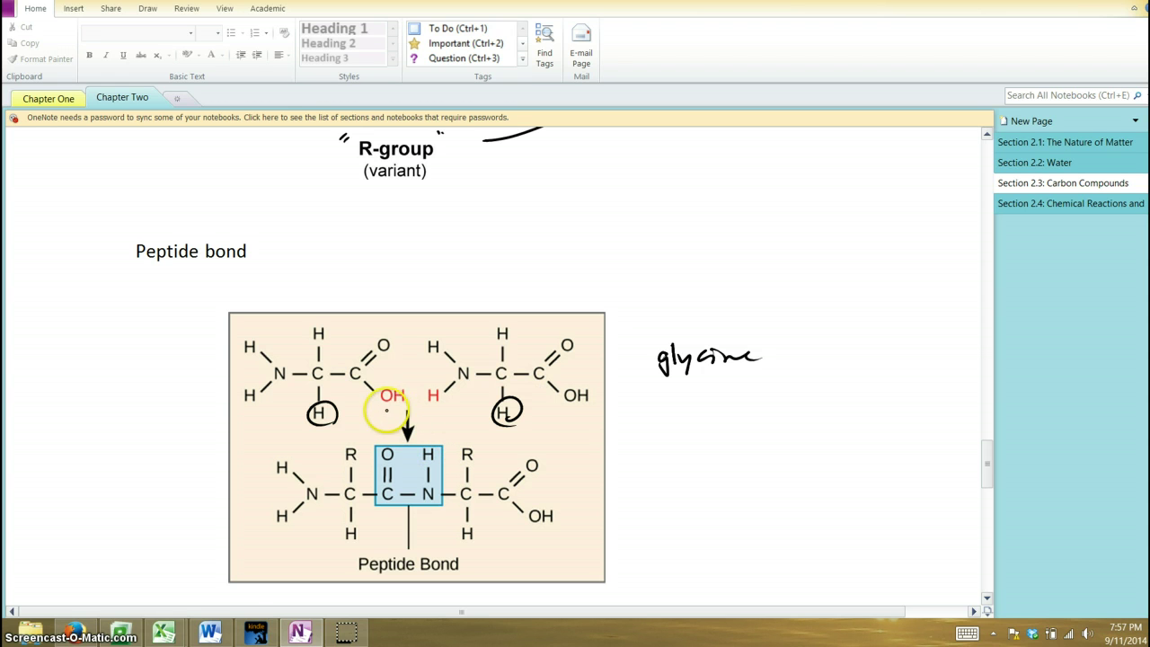
# Step: Enclose the removed OH and H, arrow them to 'H2O', and underline Peptide Bond
pyautogui.moveTo(389, 410)
pyautogui.mouseDown()
pyautogui.moveTo(445, 388)
pyautogui.moveTo(381, 383)
pyautogui.mouseUp()
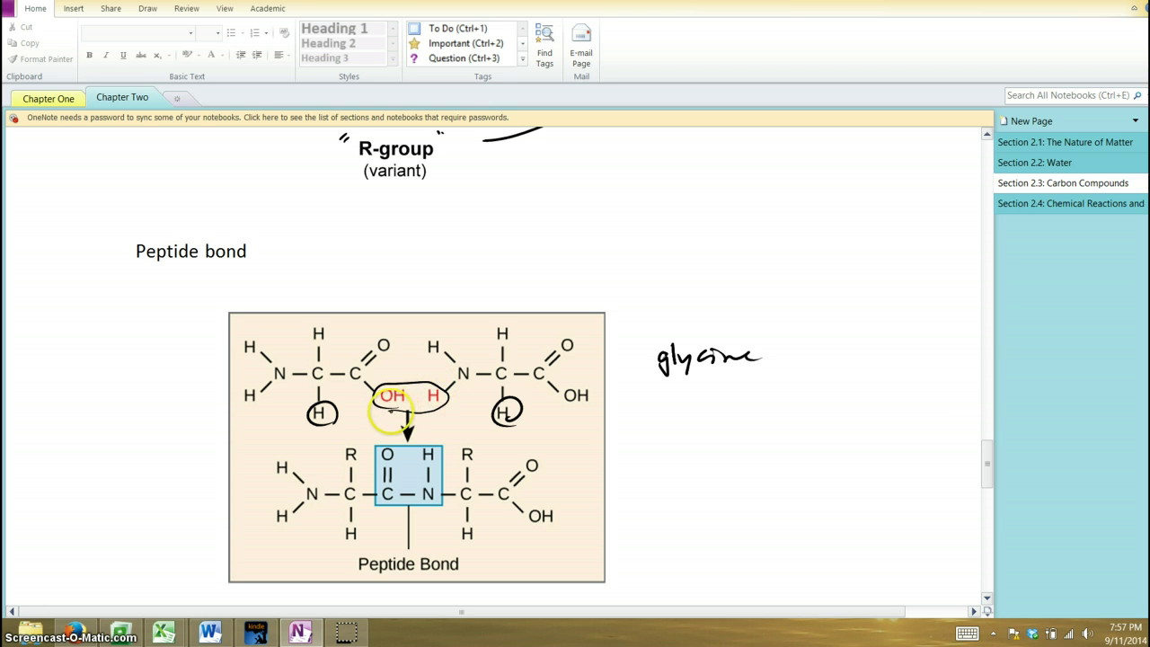
pyautogui.moveTo(436, 413)
pyautogui.mouseDown()
pyautogui.moveTo(663, 464)
pyautogui.moveTo(649, 466)
pyautogui.moveTo(736, 460)
pyautogui.mouseUp()
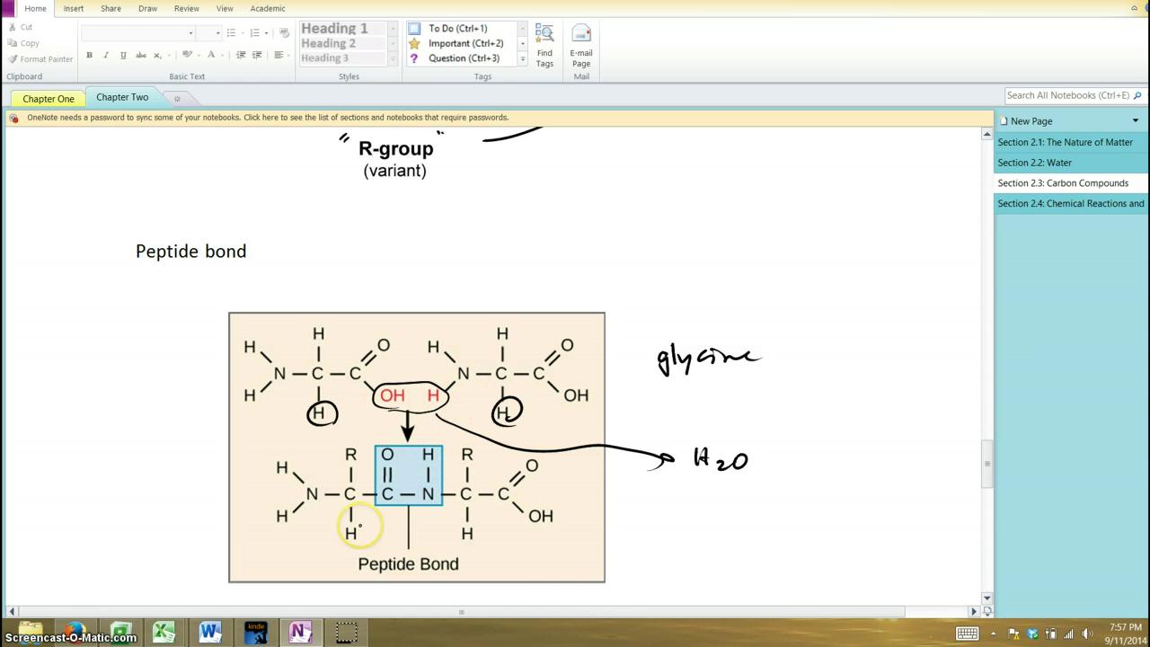
pyautogui.moveTo(396, 580); pyautogui.dragTo(440, 587)
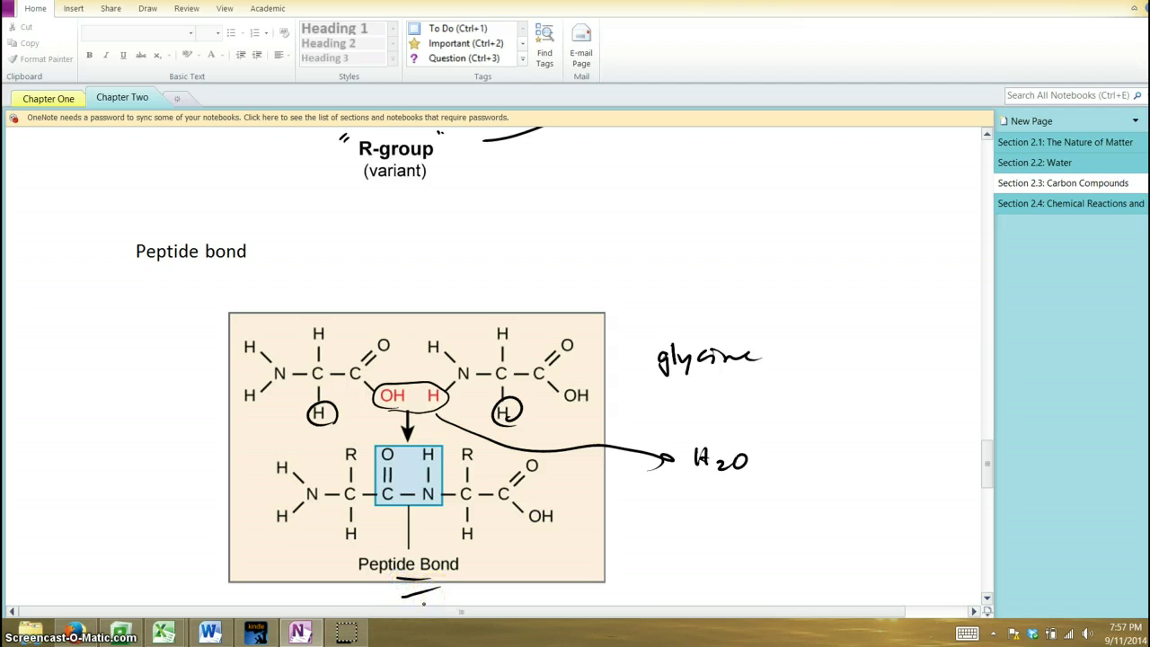
pyautogui.moveTo(991, 464); pyautogui.dragTo(988, 499)
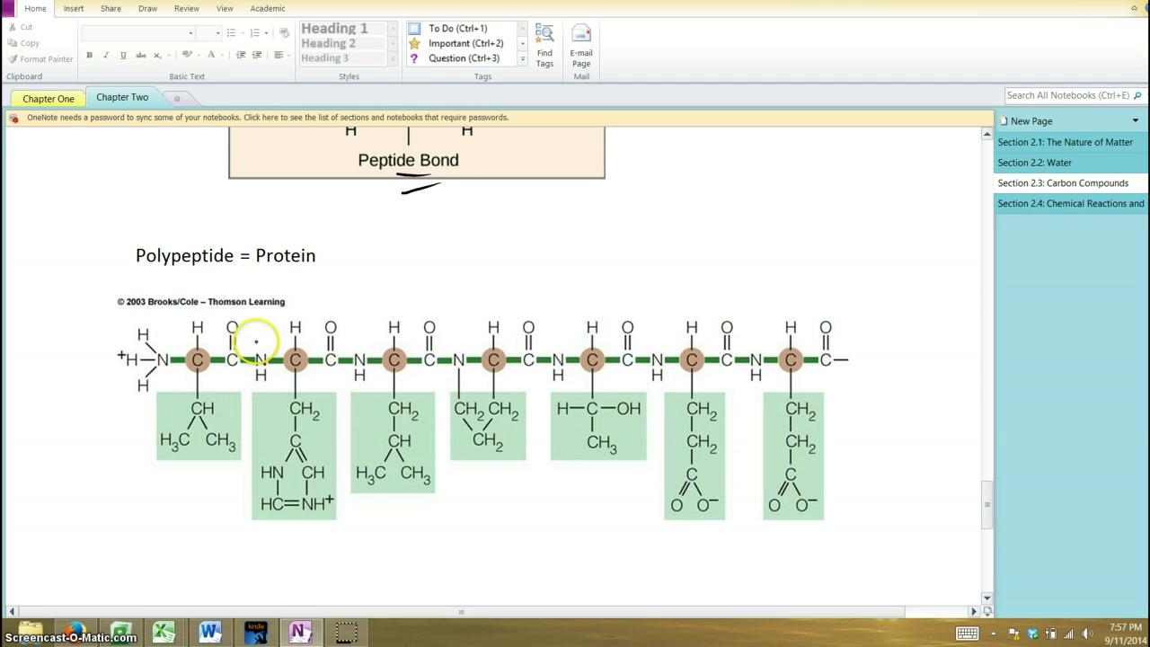
# Step: Tick three peptide bonds on the chain diagram and underline Polypeptide
pyautogui.moveTo(256, 340); pyautogui.dragTo(256, 346)
pyautogui.moveTo(345, 351); pyautogui.dragTo(353, 339)
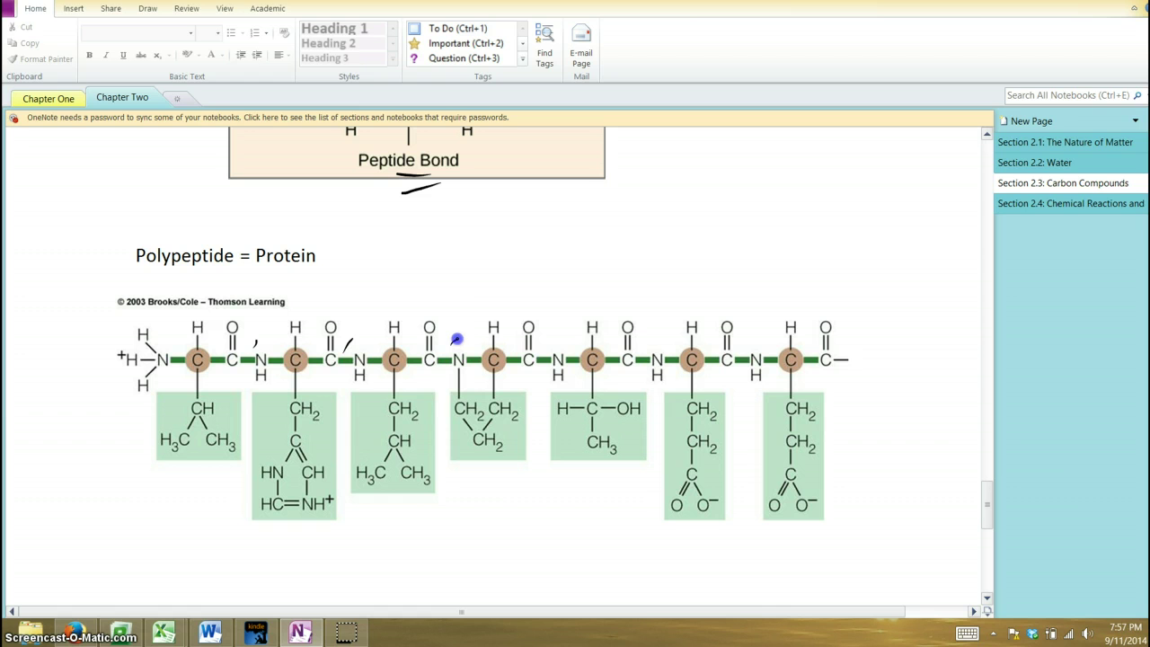
pyautogui.moveTo(456, 339); pyautogui.dragTo(451, 343)
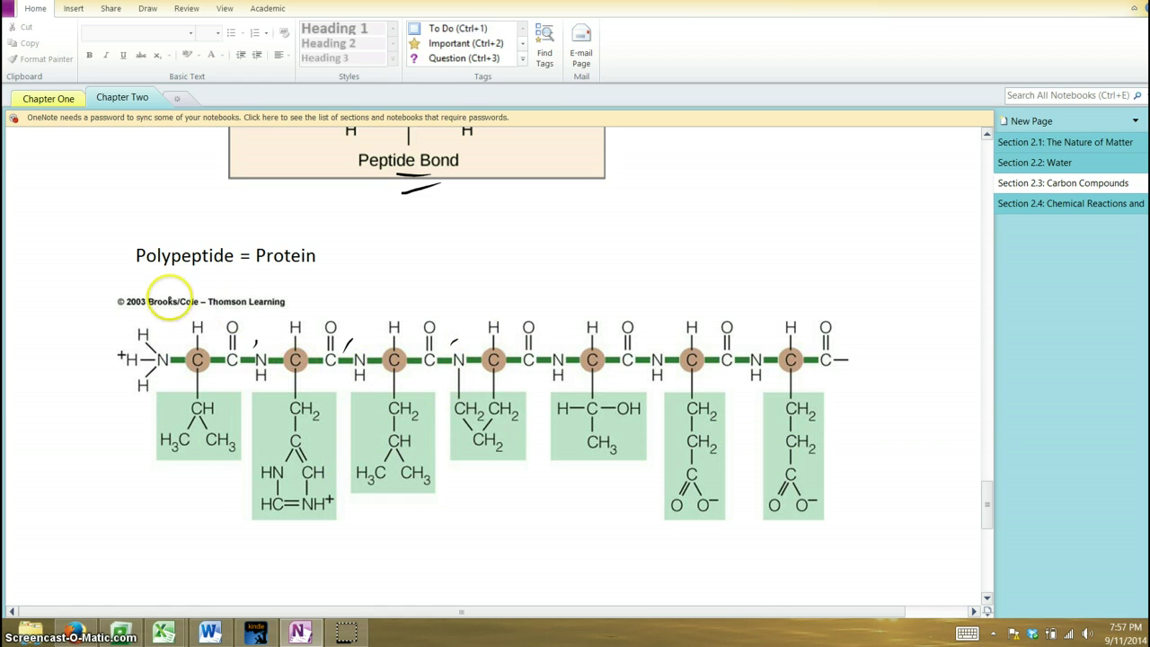
pyautogui.moveTo(154, 277); pyautogui.dragTo(208, 278)
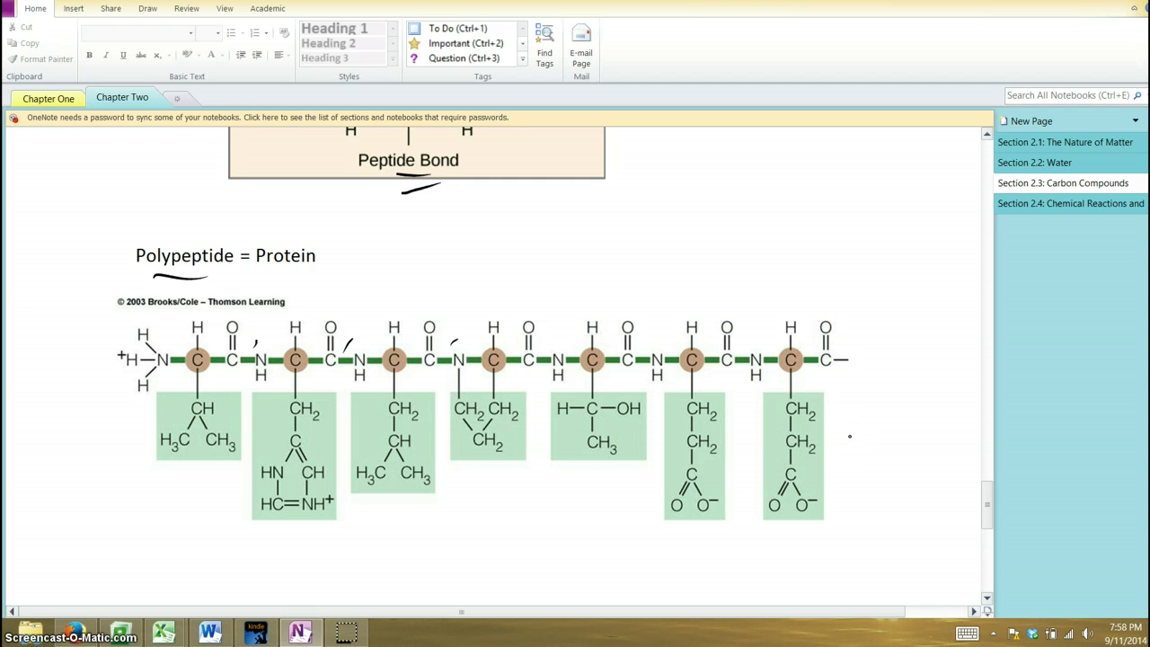
# Step: Draw a wavy arrow under the last side chains and scroll down to Protein Structure
pyautogui.moveTo(717, 553); pyautogui.dragTo(796, 540)
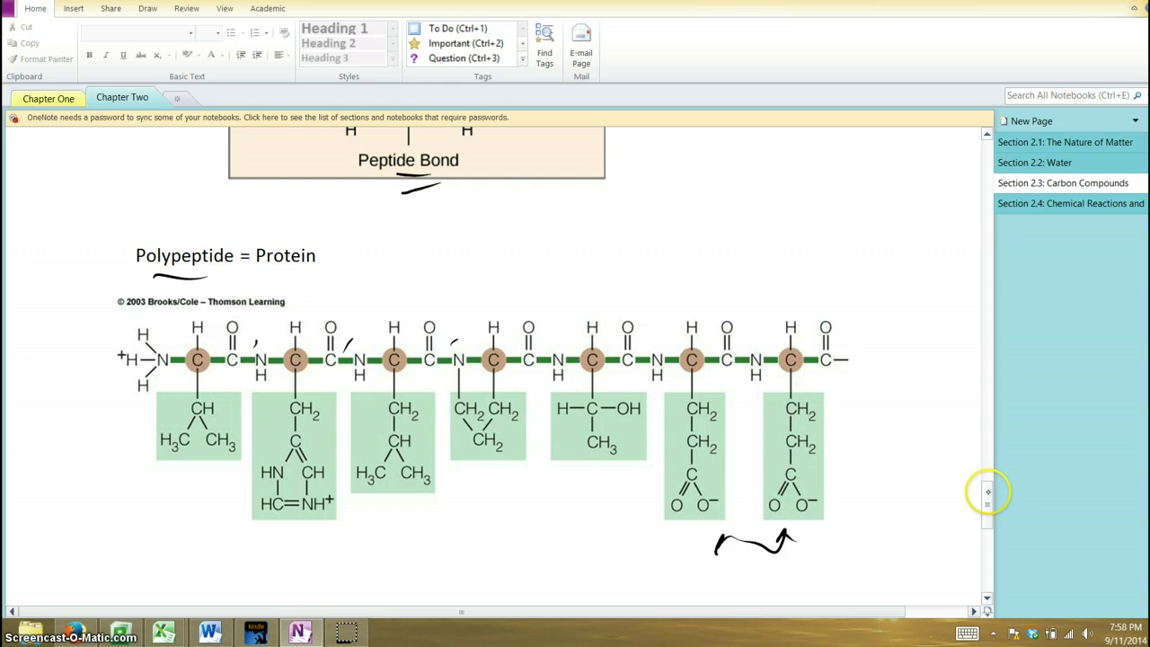
pyautogui.scroll(5, 986, 498)
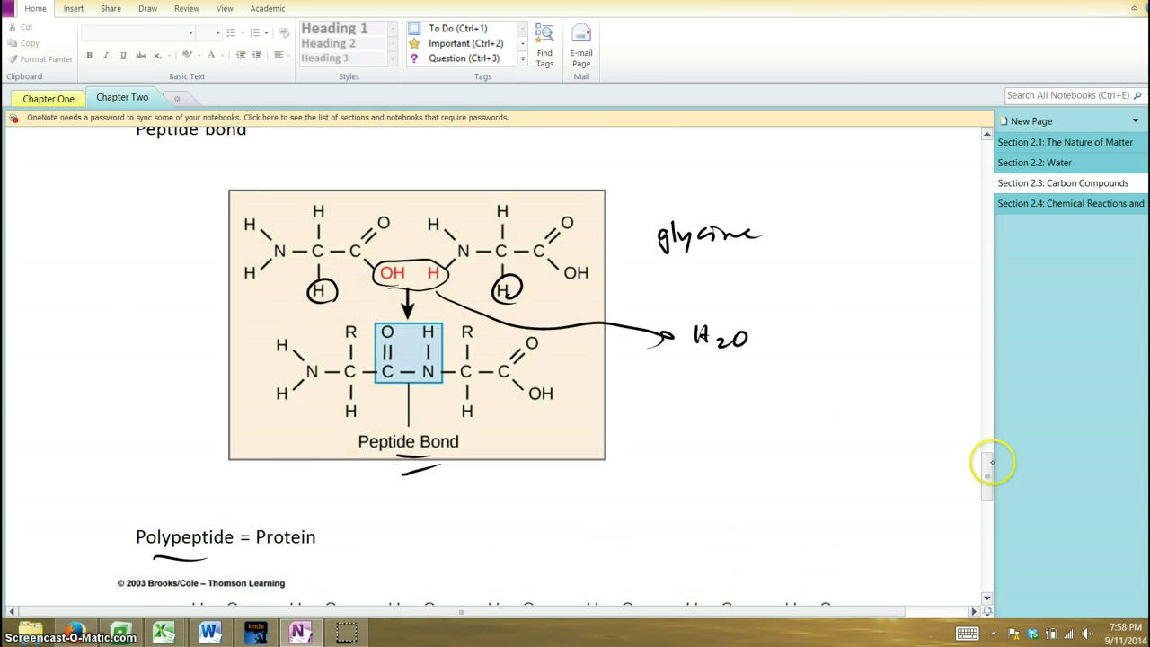
pyautogui.scroll(-1, 983, 466)
pyautogui.scroll(-1, 988, 495)
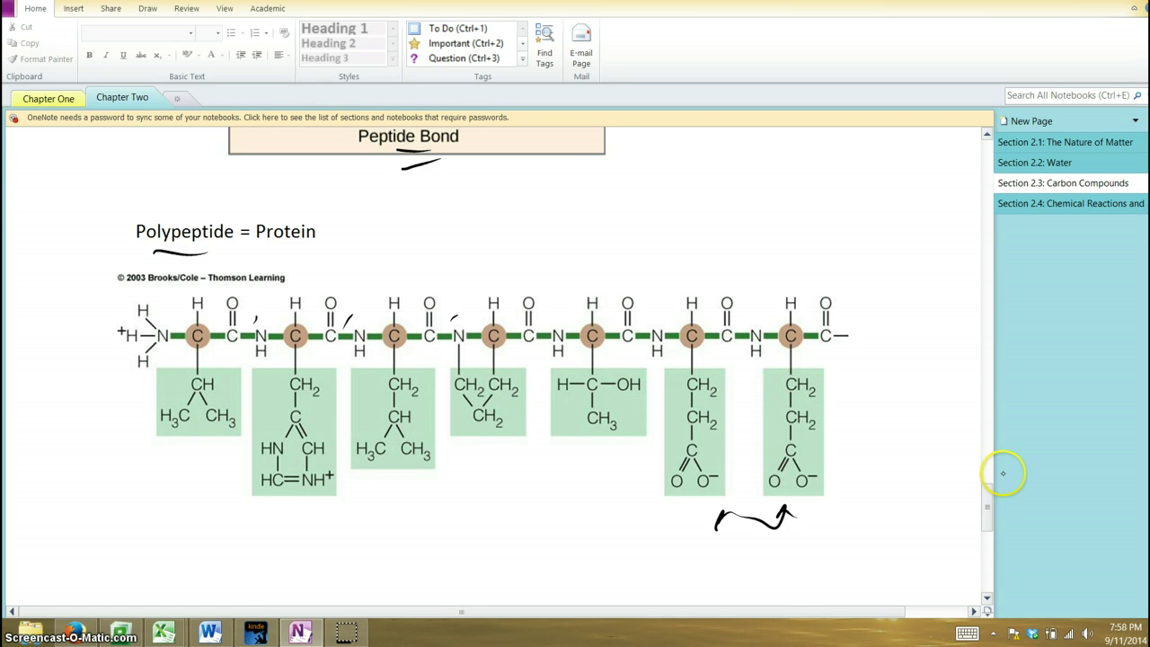
pyautogui.moveTo(989, 505); pyautogui.dragTo(989, 546)
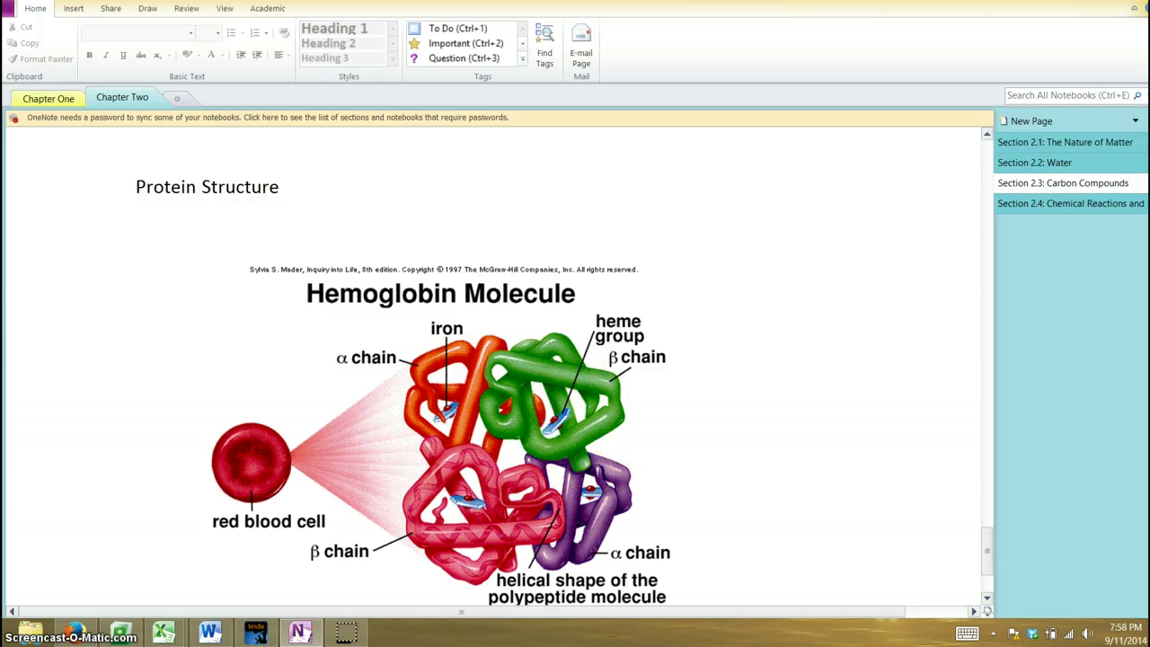
# Step: Underline Hemoglobin Molecule and red blood cell, circle heme group, and write 'O2' beside the image
pyautogui.moveTo(313, 316); pyautogui.dragTo(445, 310)
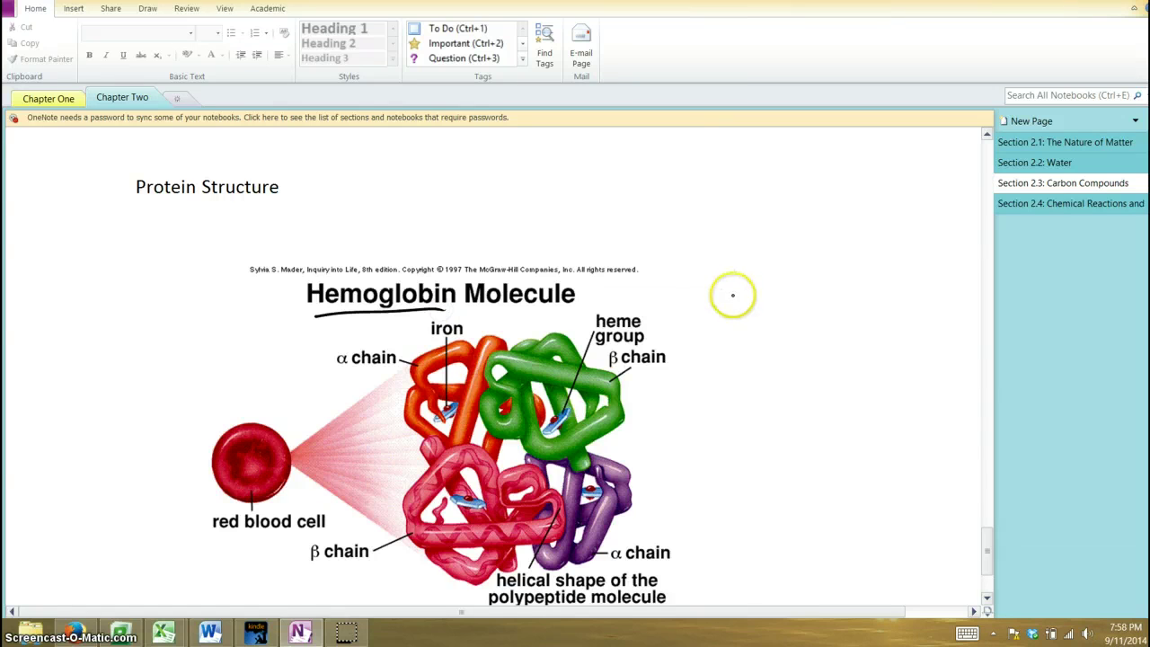
pyautogui.moveTo(255, 633)
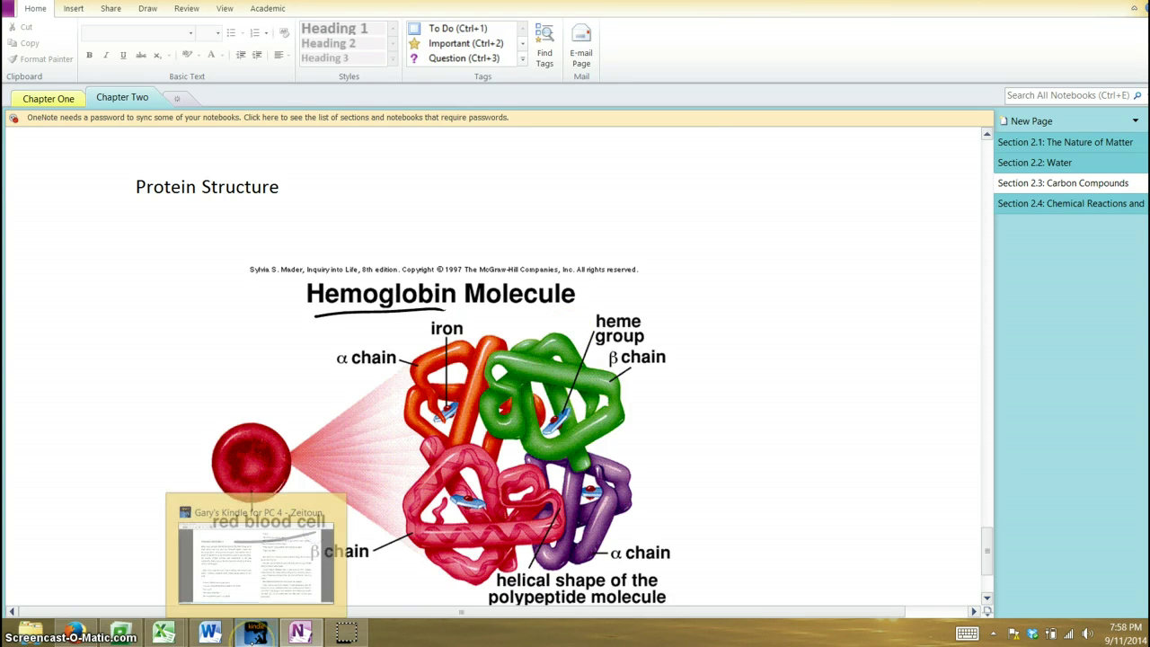
pyautogui.click(773, 437)
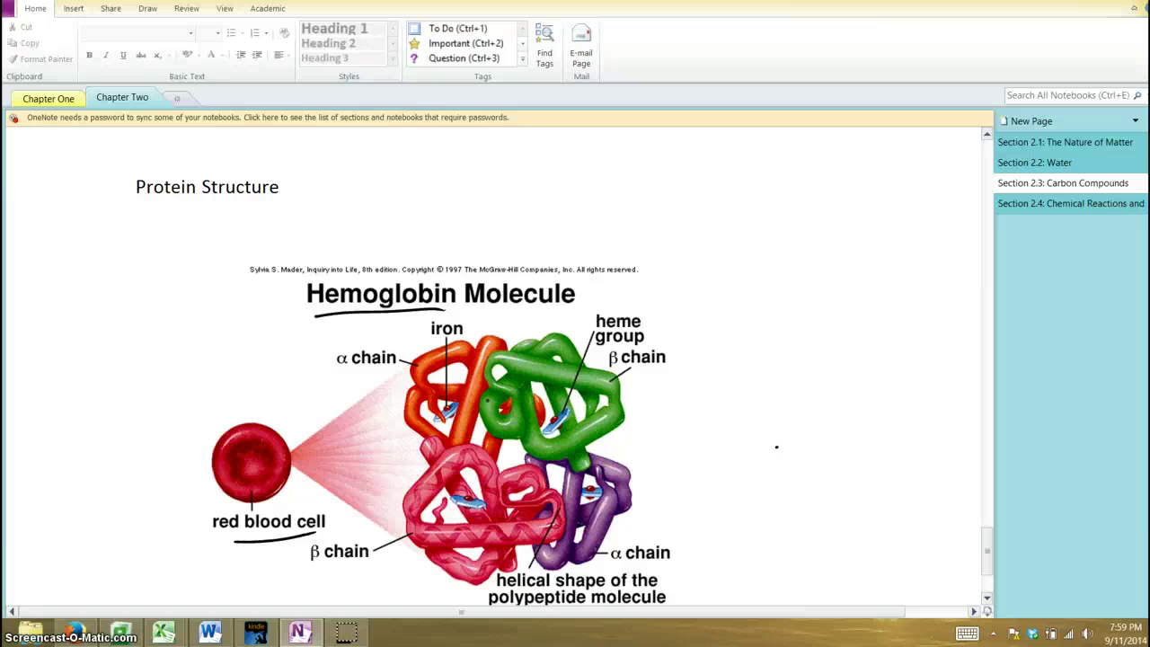
pyautogui.moveTo(605, 350); pyautogui.dragTo(634, 335)
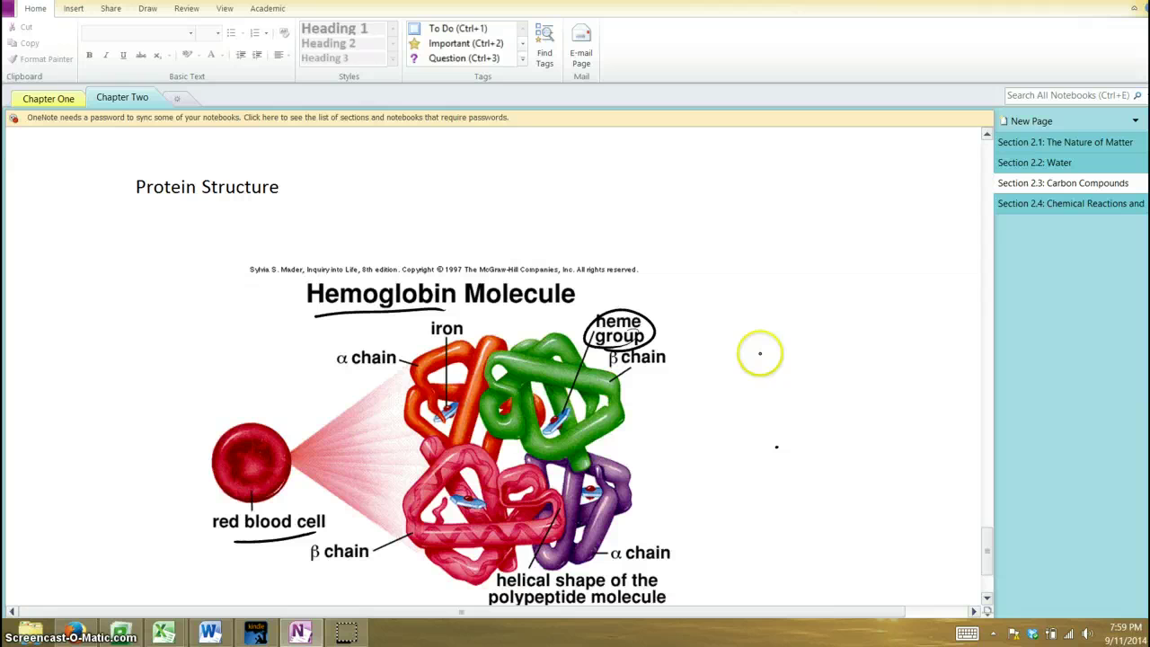
pyautogui.moveTo(761, 345); pyautogui.dragTo(788, 371)
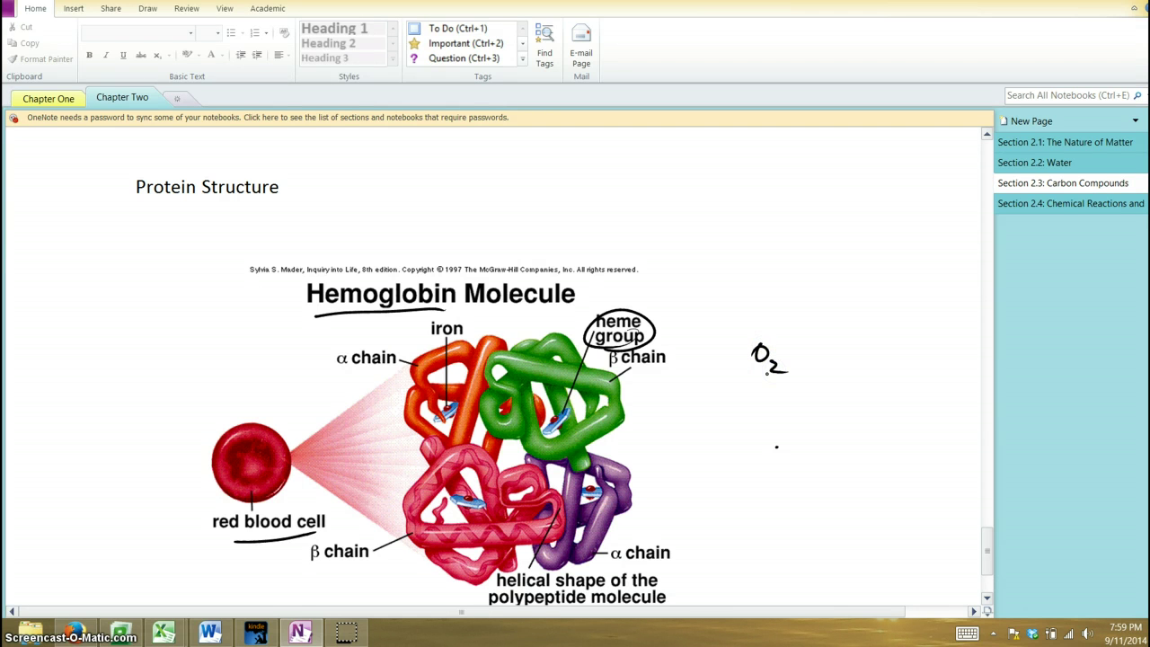
pyautogui.moveTo(986, 549); pyautogui.dragTo(1002, 435)
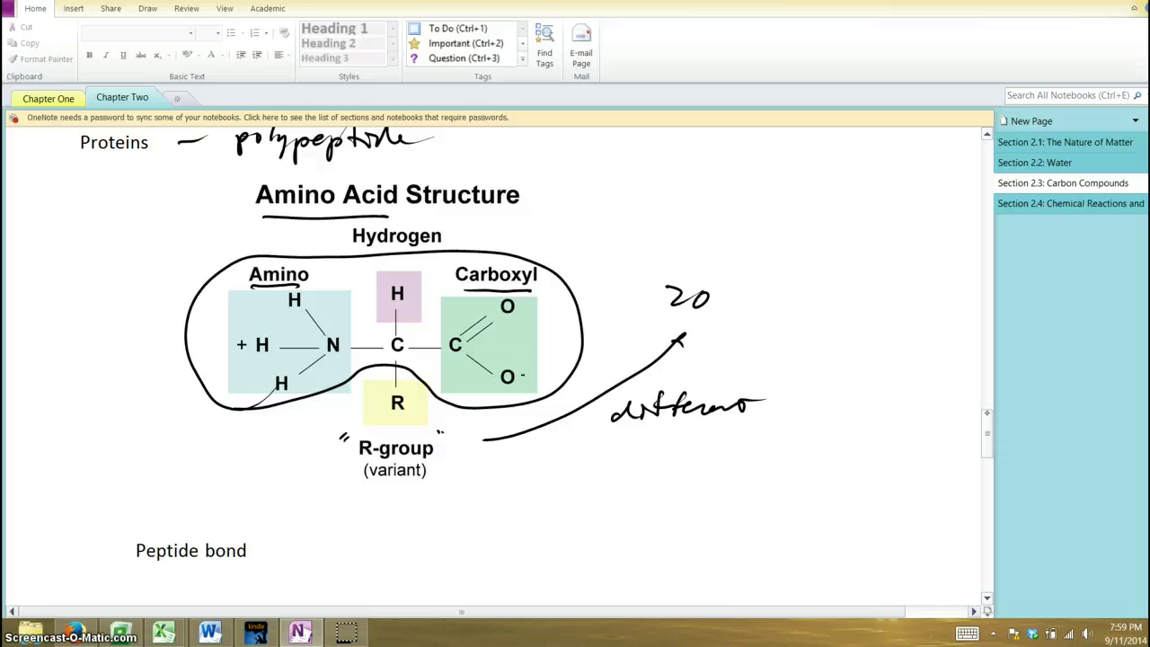